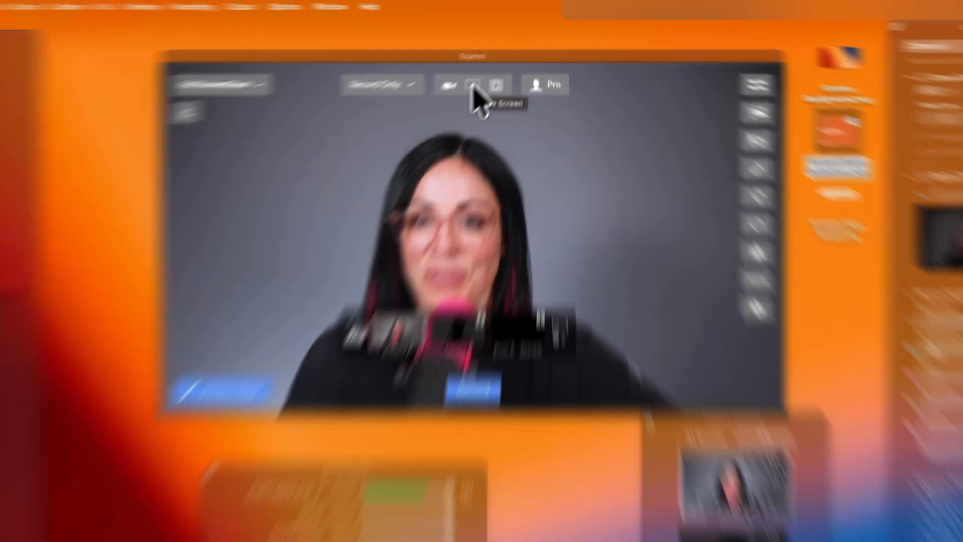
Switch the Full ScreenShare scene's source to screen sharing and show the Safari window zoomed to the app window.
left_click(472, 85)
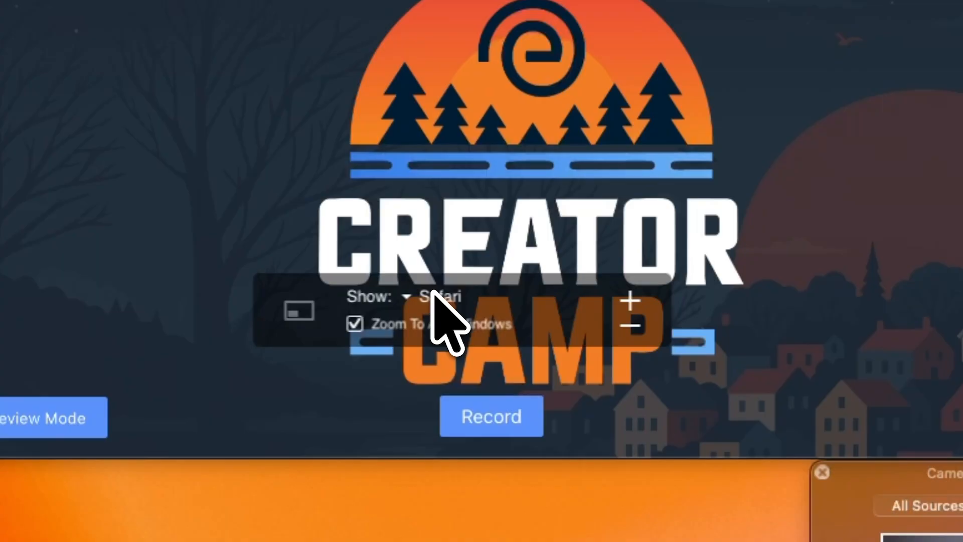
left_click(401, 296)
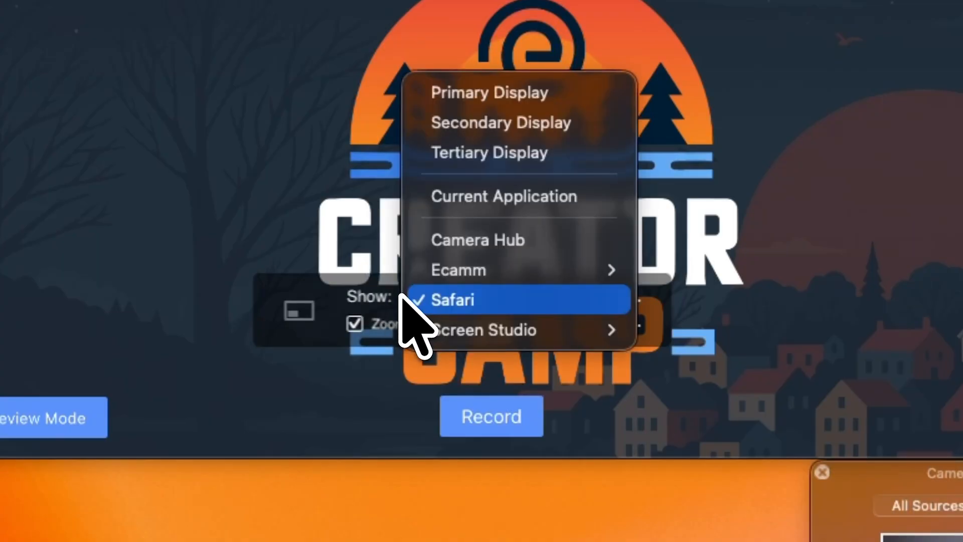
left_click(497, 92)
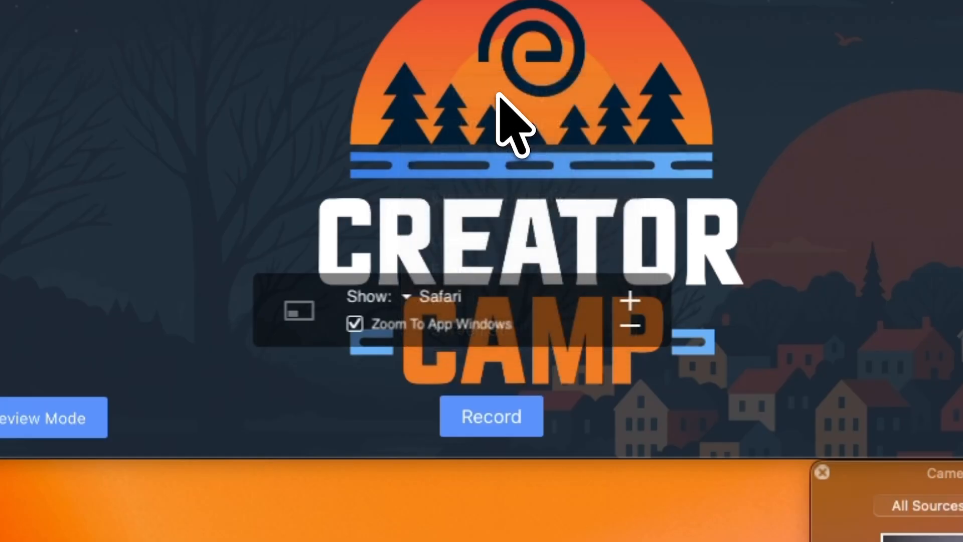
left_click(407, 297)
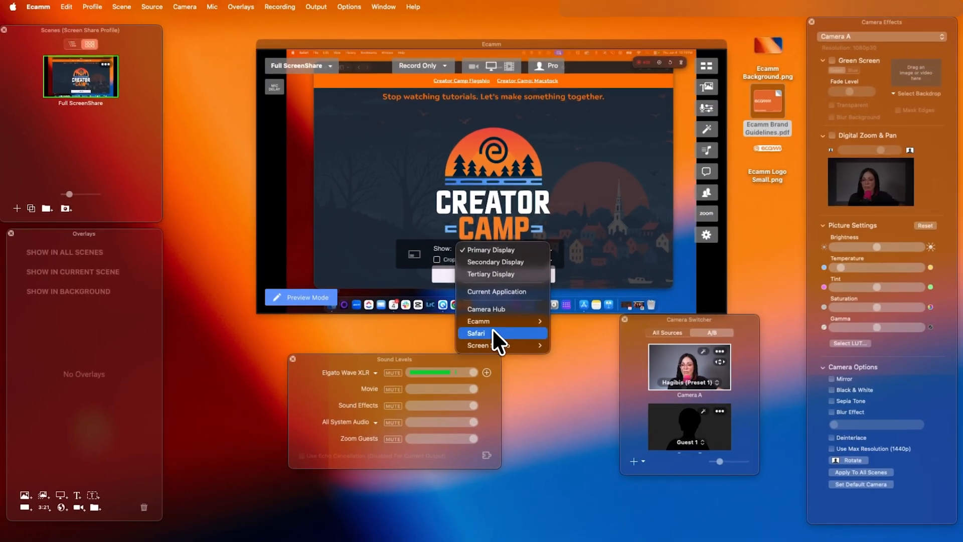
left_click(492, 329)
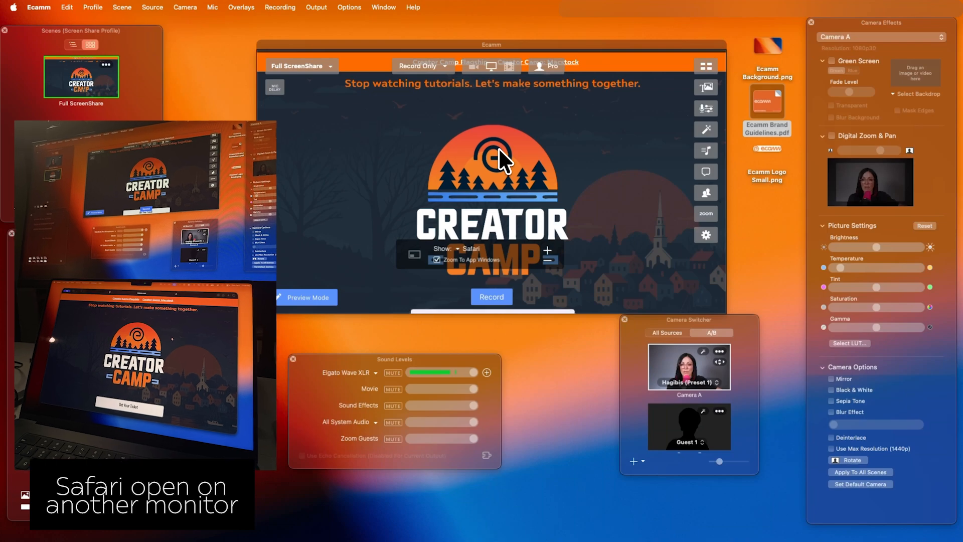
scroll(491, 181, "down", 4)
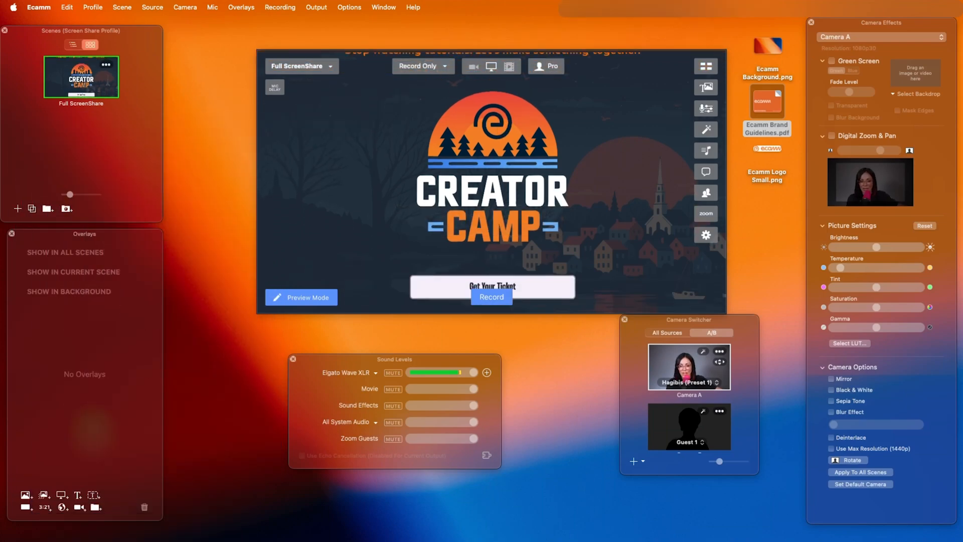
scroll(492, 181, "down", 10)
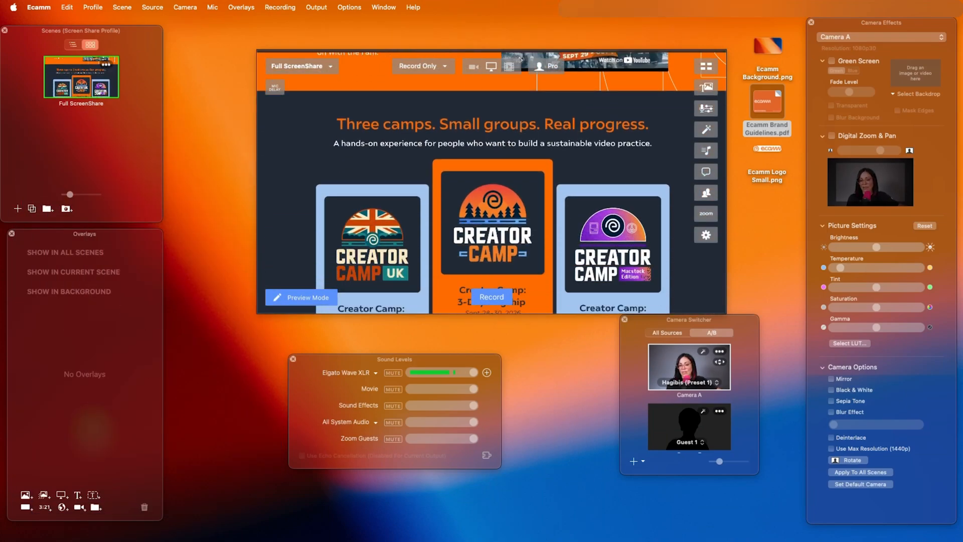
scroll(492, 181, "down", 2)
scroll(491, 182, "up", 15)
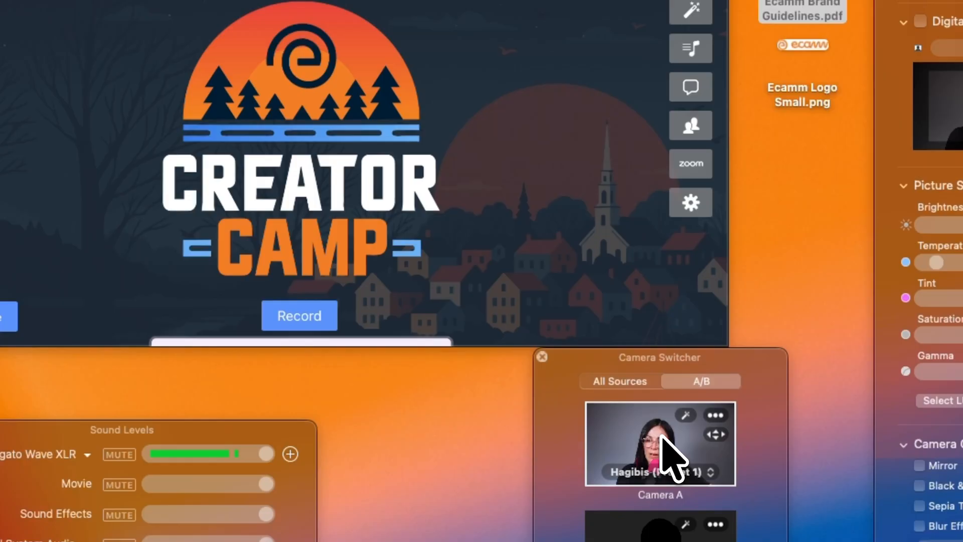
Add Camera A as an overlay on the shared screen and set its shape to Circle.
left_click_drag(690, 362, 331, 231)
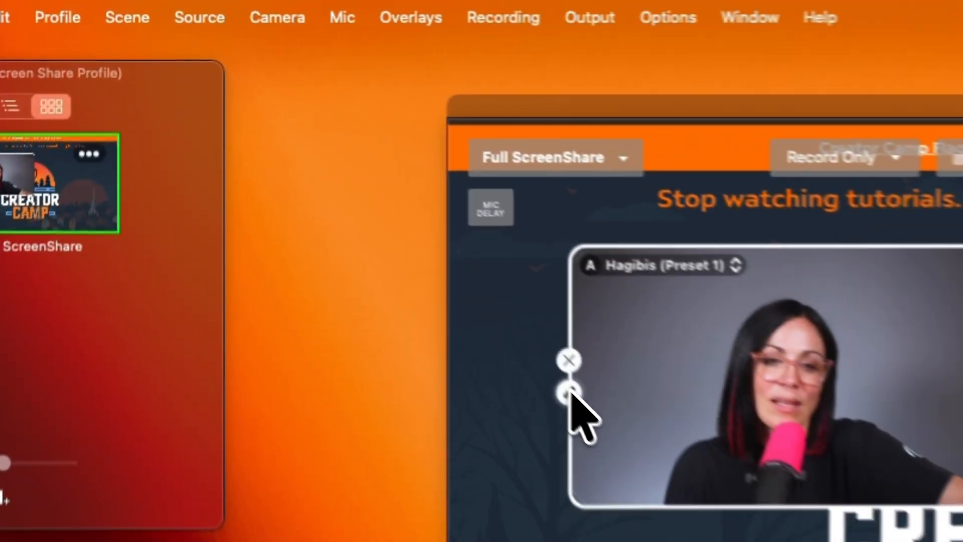
left_click(308, 164)
left_click(387, 170)
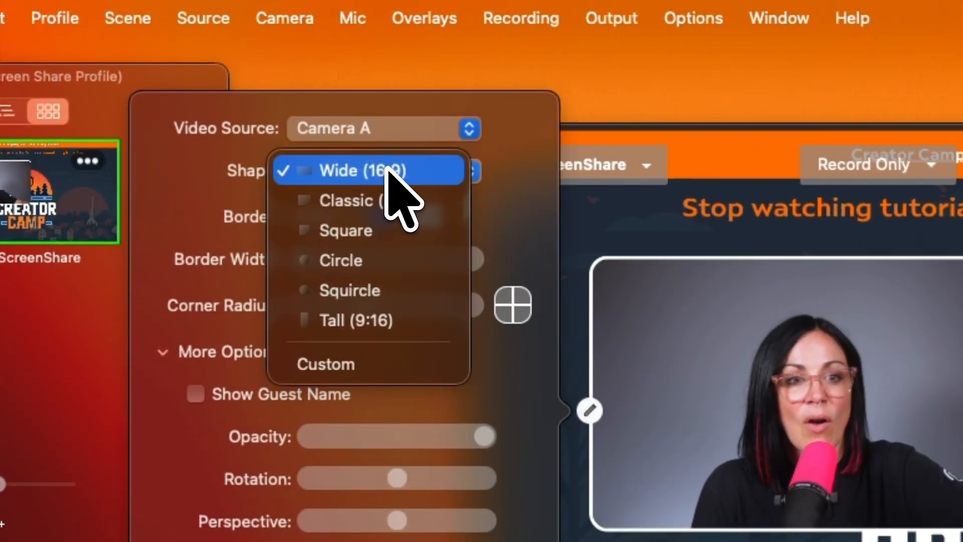
left_click(358, 259)
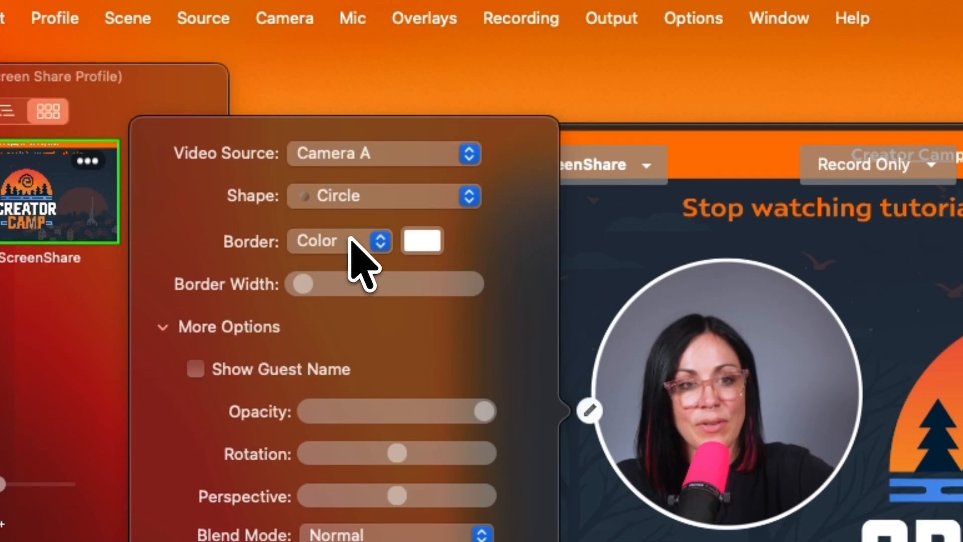
Try a Motion border on the circular camera overlay and set the border back to Color.
left_click(362, 261)
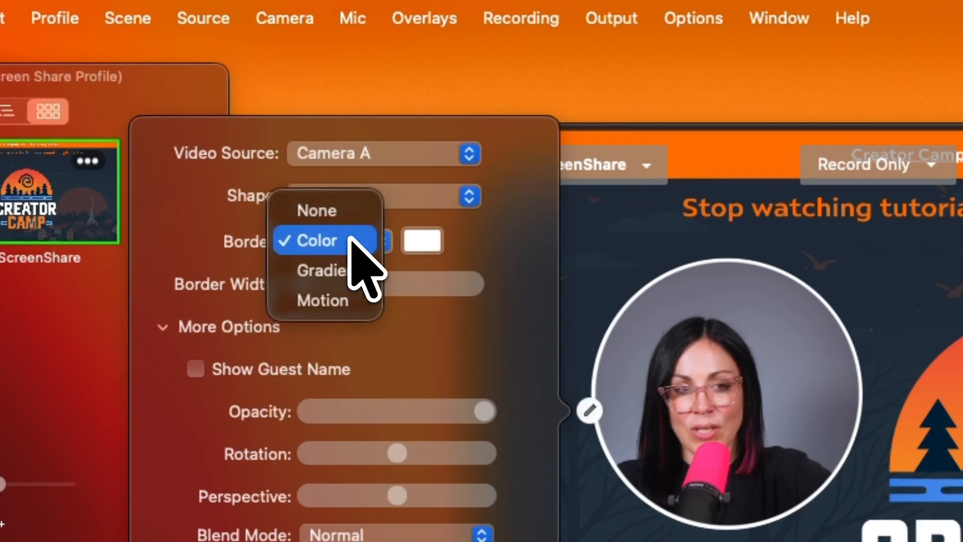
left_click(348, 301)
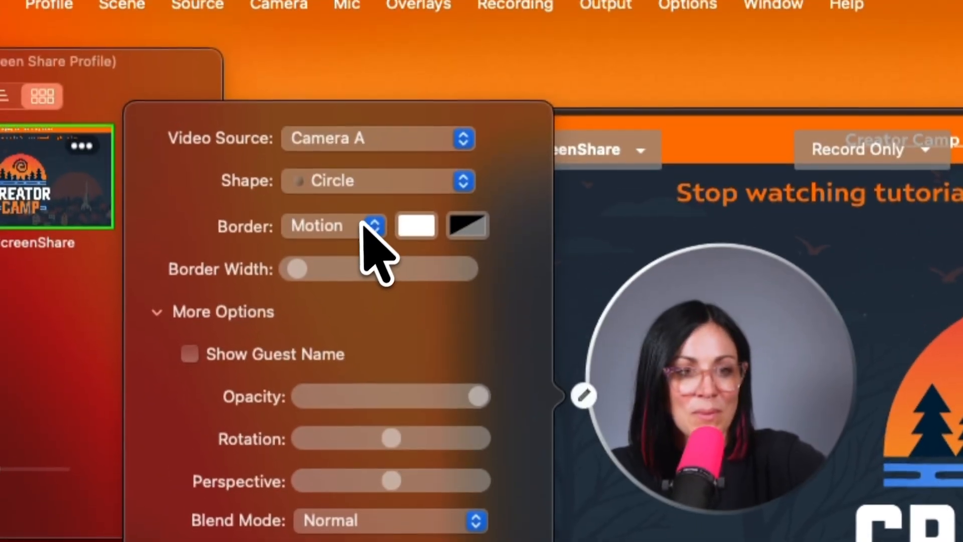
left_click(368, 225)
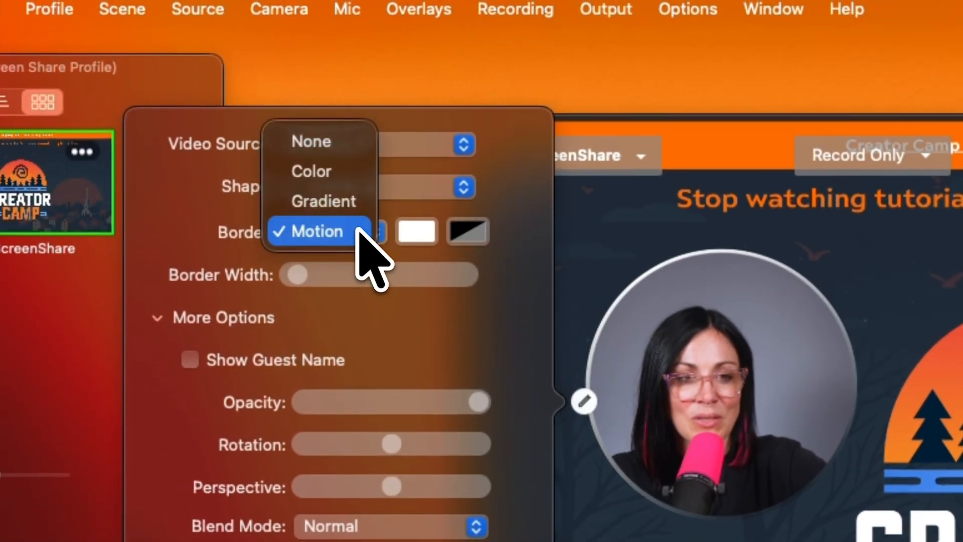
left_click(340, 164)
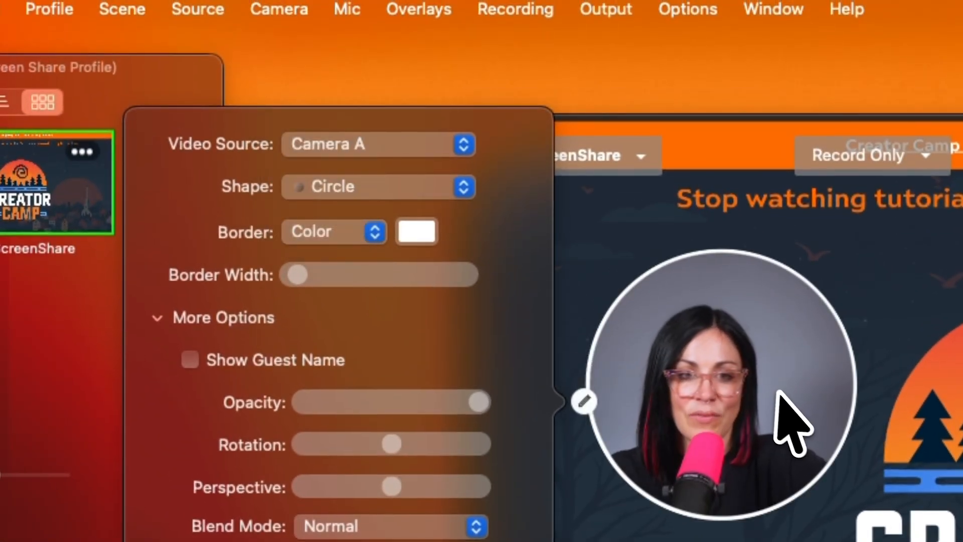
Shrink the circular camera overlay and move it into the upper-left corner of the scene.
left_click_drag(805, 420, 760, 370)
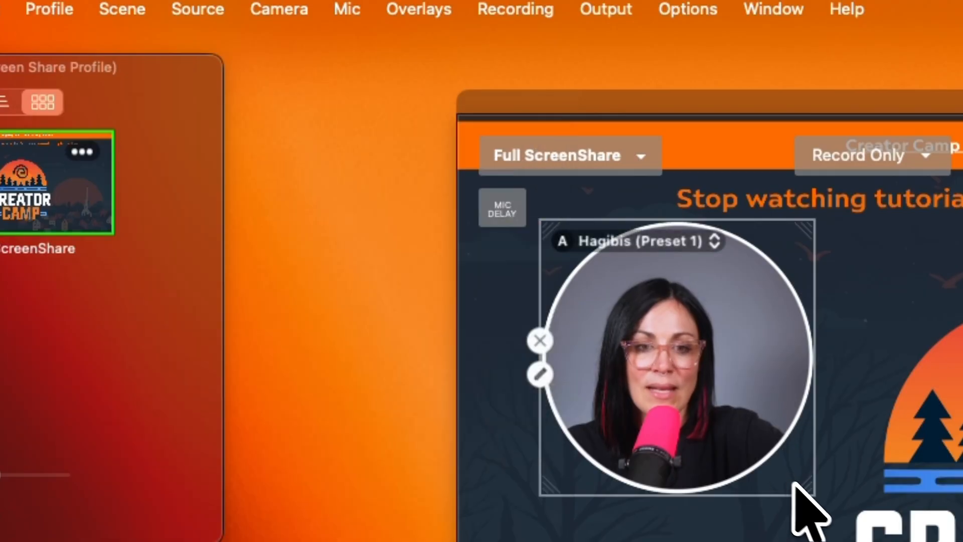
left_click_drag(793, 486, 737, 442)
left_click_drag(666, 343, 609, 321)
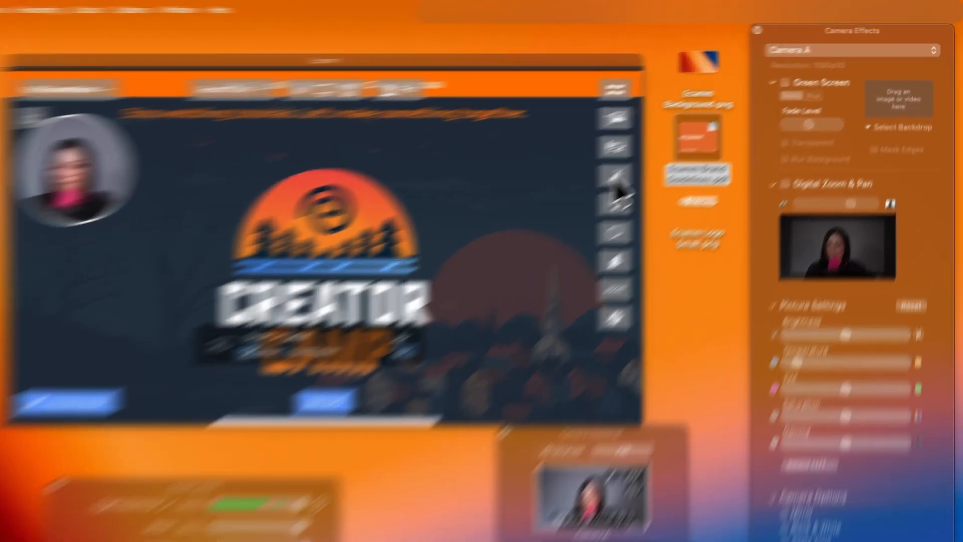
Enable Digital Zoom & Pan for Camera A and scroll the shared web page to preview the overlay.
left_click(785, 184)
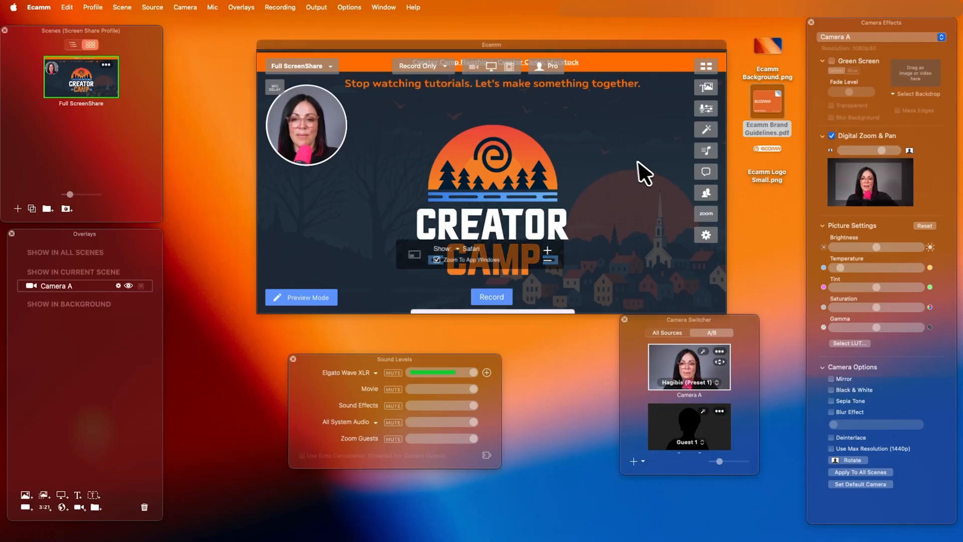
scroll(491, 181, "down", 10)
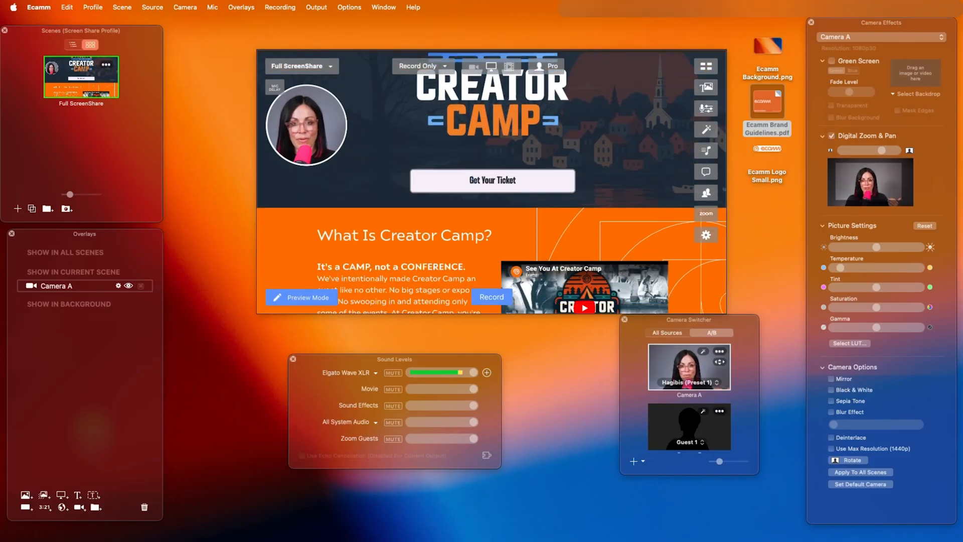
scroll(491, 182, "down", 5)
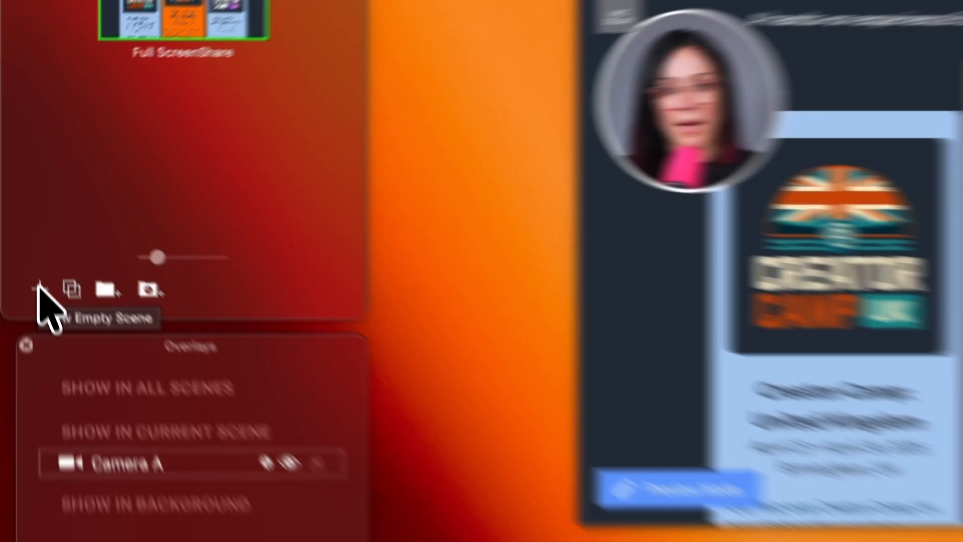
Create a new scene showing the full-frame camera and name it Camera.
left_click(45, 304)
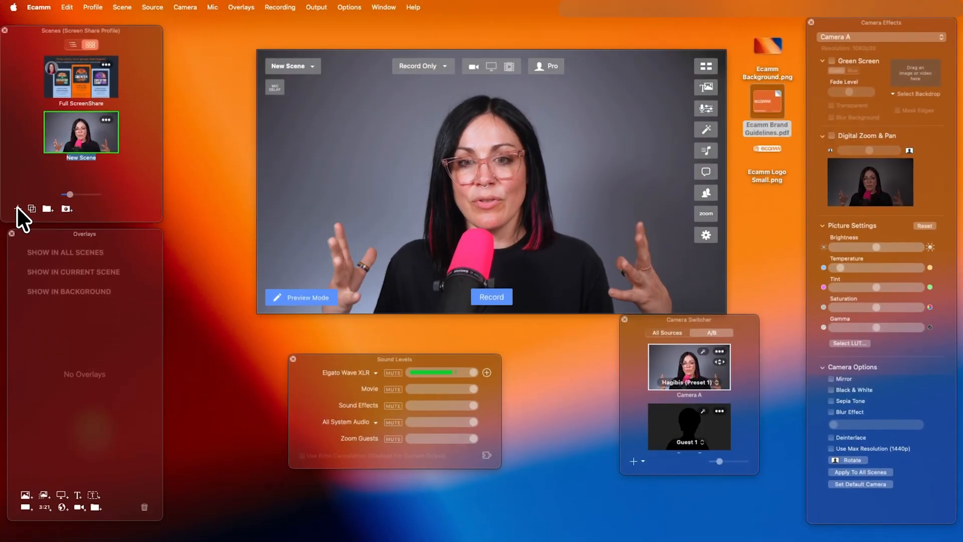
left_click(79, 78)
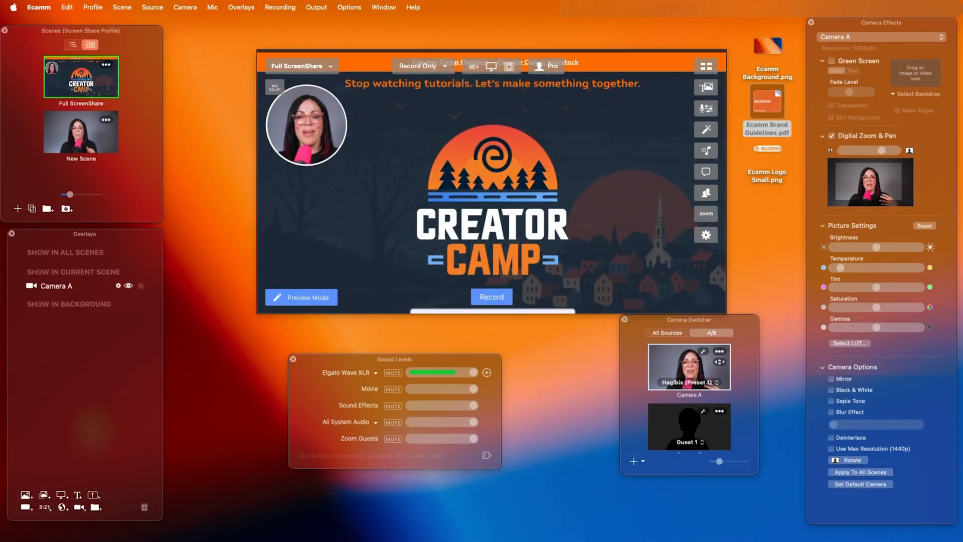
left_click(83, 128)
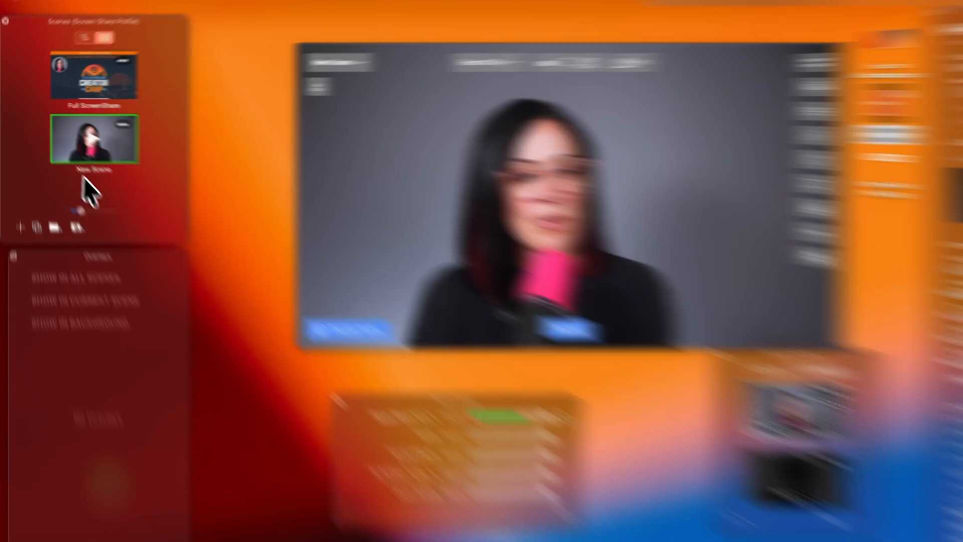
double_click(77, 159)
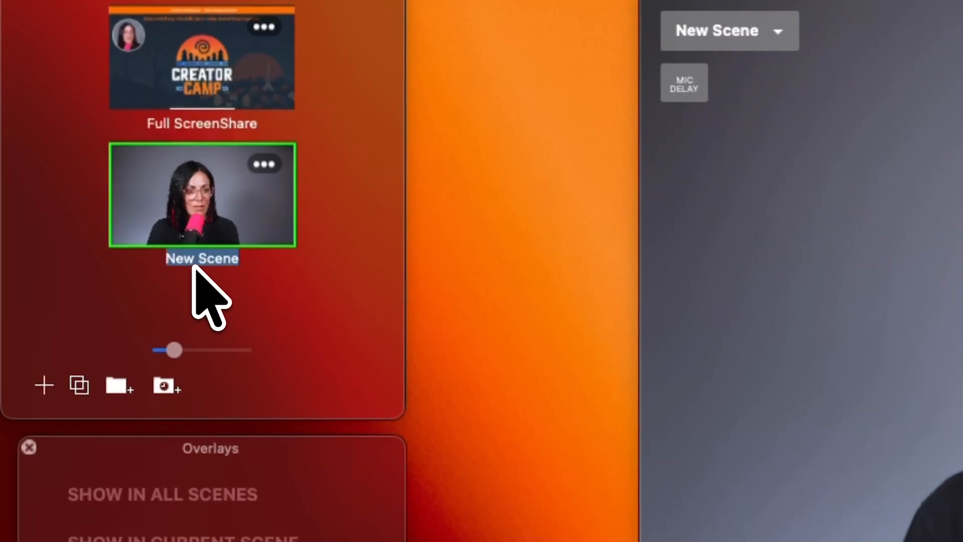
type("Camera")
key("Return")
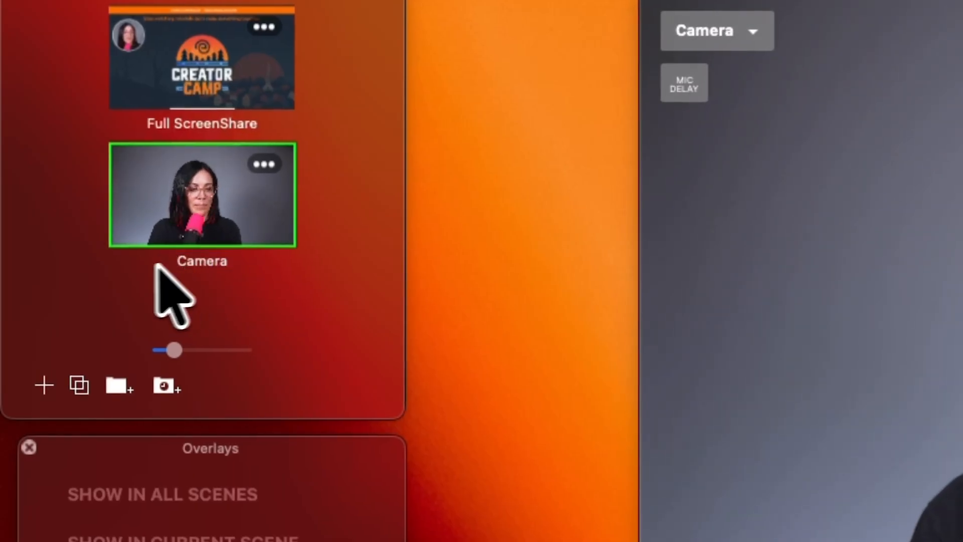
Create another new scene and name it Branded Screen Share.
left_click(44, 385)
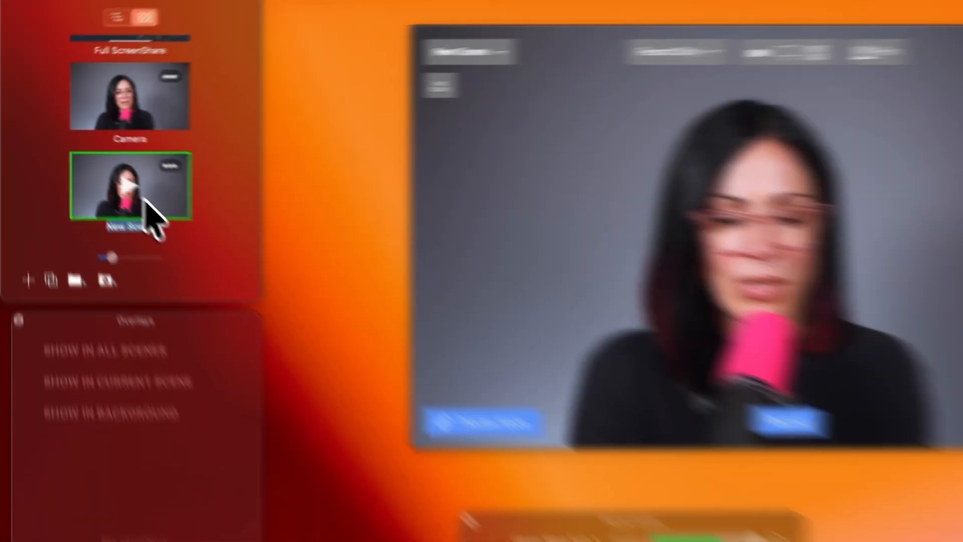
type("Brande")
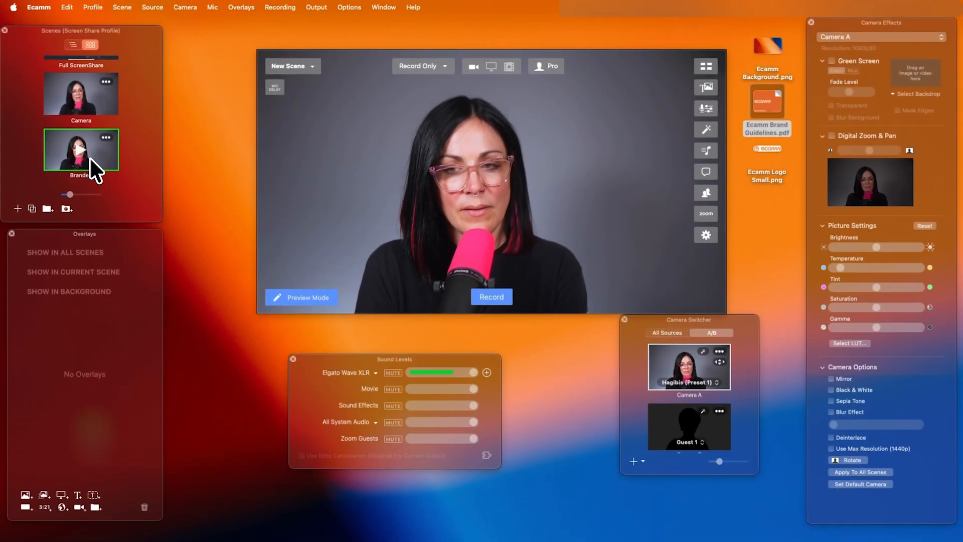
type("d Sc")
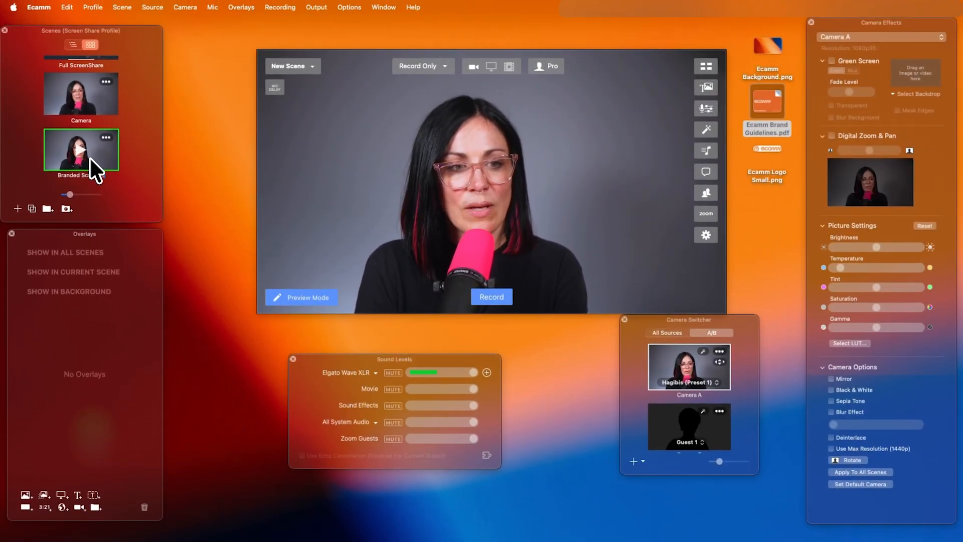
type("reen Share")
key("Return")
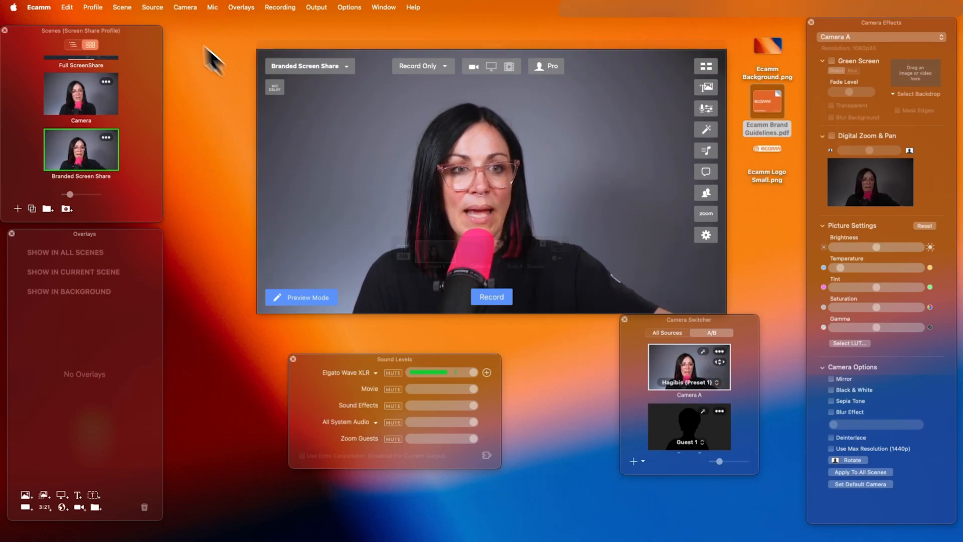
Set the Branded Screen Share scene's source to Blank and place Ecamm Background.png as a full-frame background overlay.
left_click(152, 8)
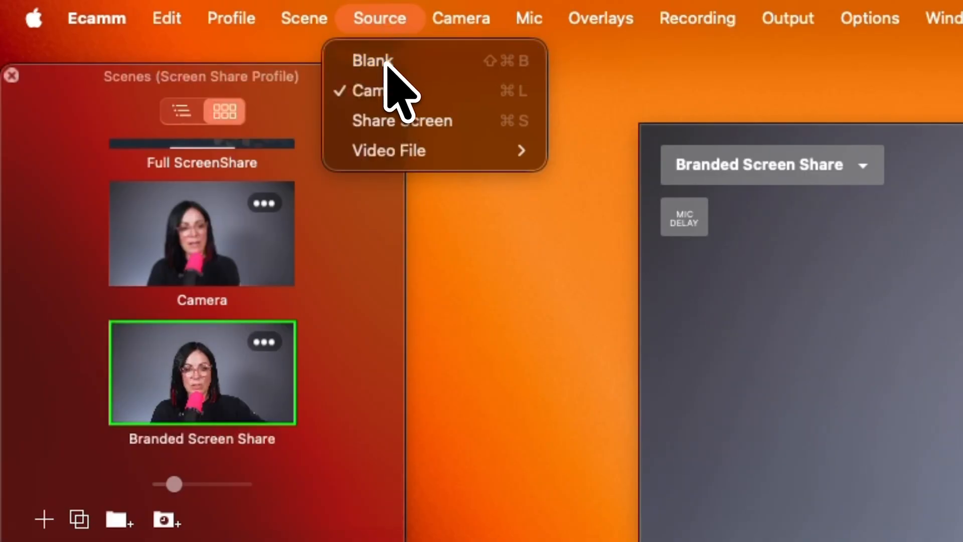
left_click(374, 61)
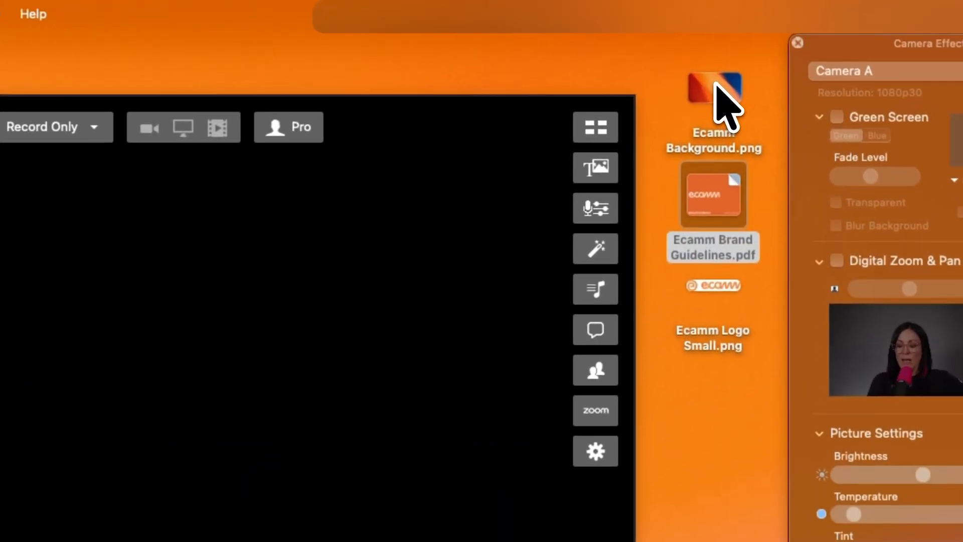
left_click_drag(769, 44, 592, 135)
left_click_drag(388, 280, 286, 344)
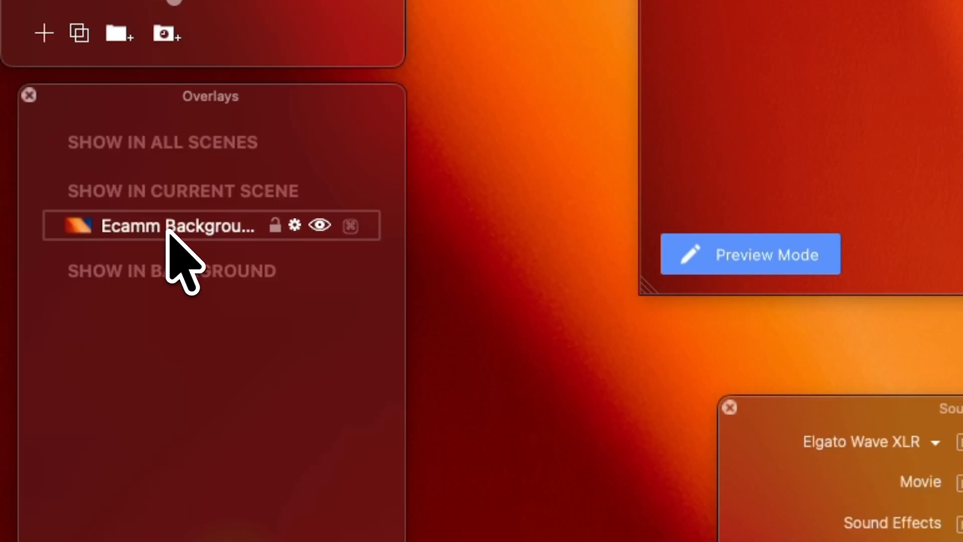
left_click_drag(167, 231, 167, 283)
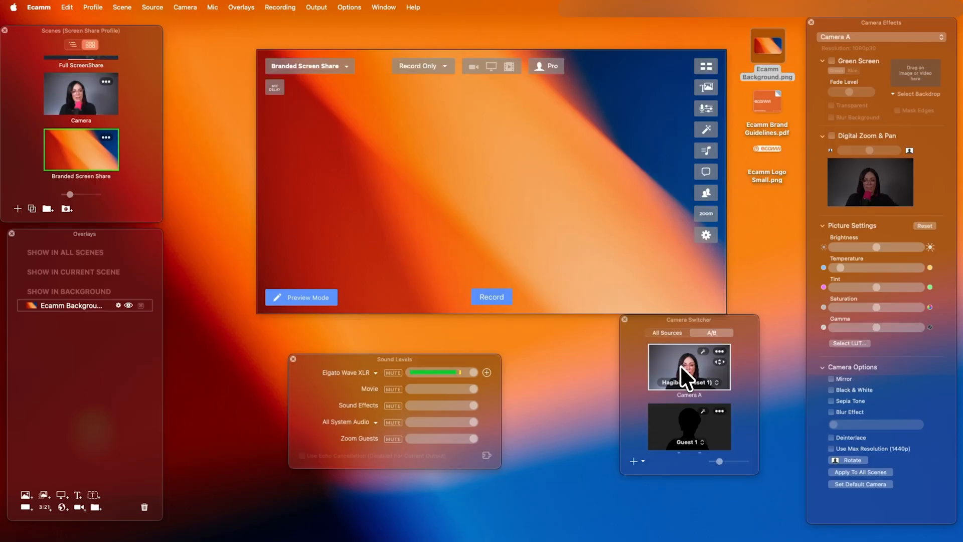
Add Camera A as an overlay to the Branded Screen Share scene and set its shape to Tall (9:16).
left_click_drag(680, 365, 455, 164)
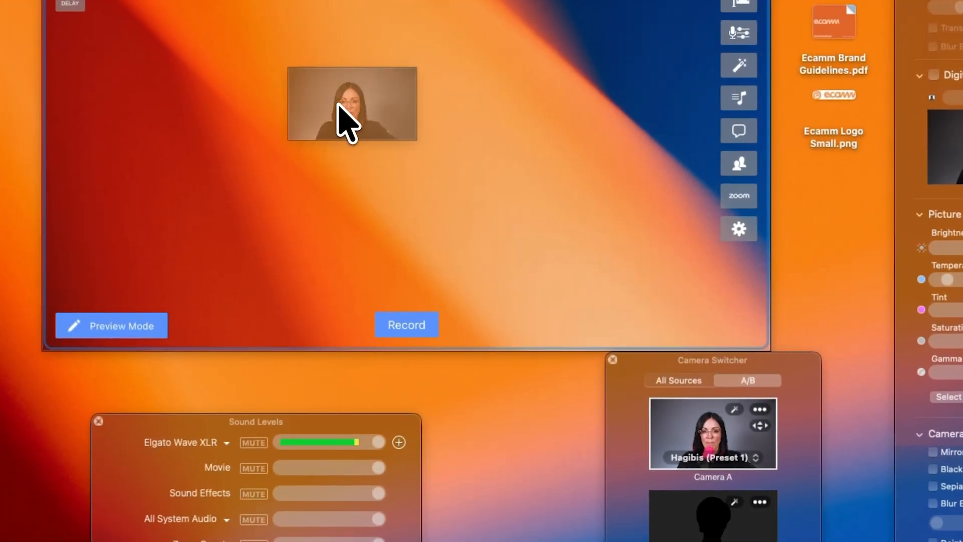
left_click_drag(346, 121, 344, 111)
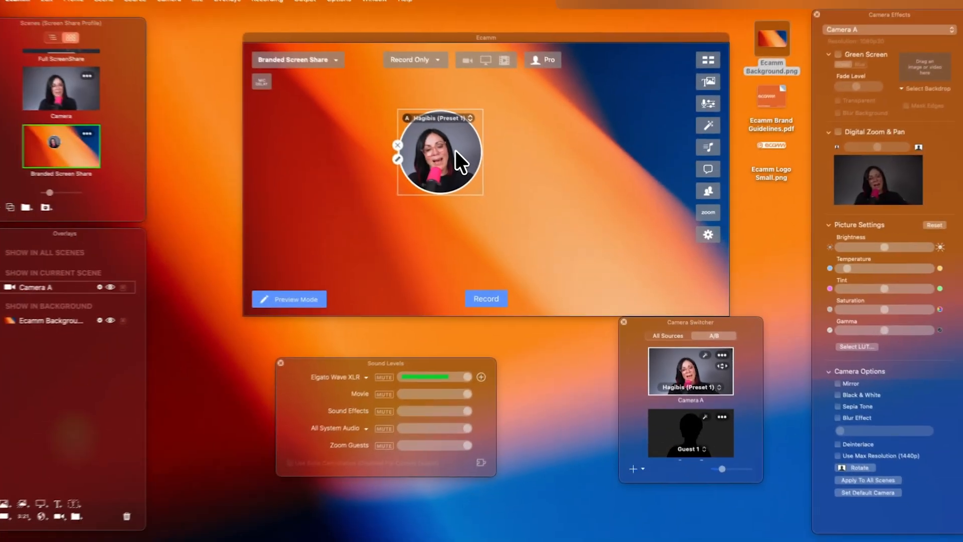
double_click(456, 150)
left_click(324, 68)
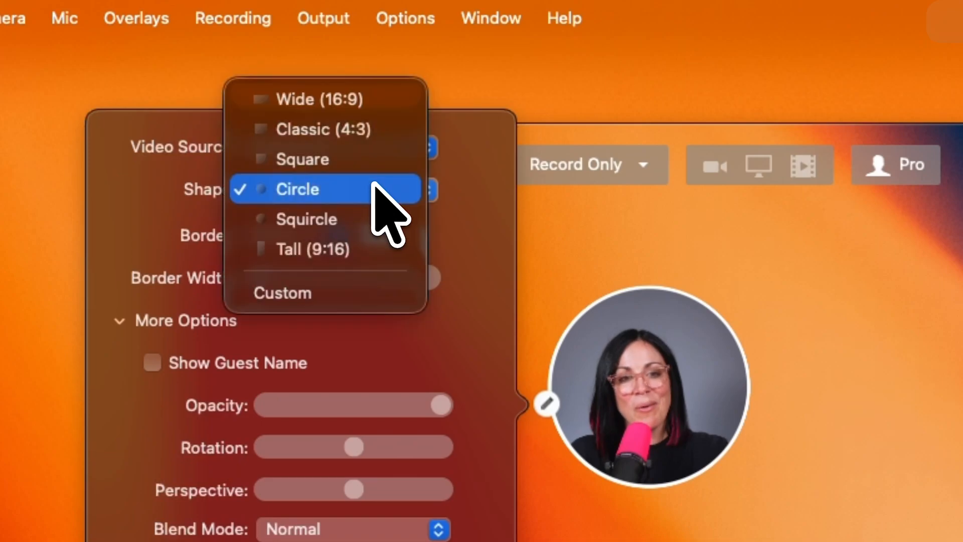
left_click(359, 249)
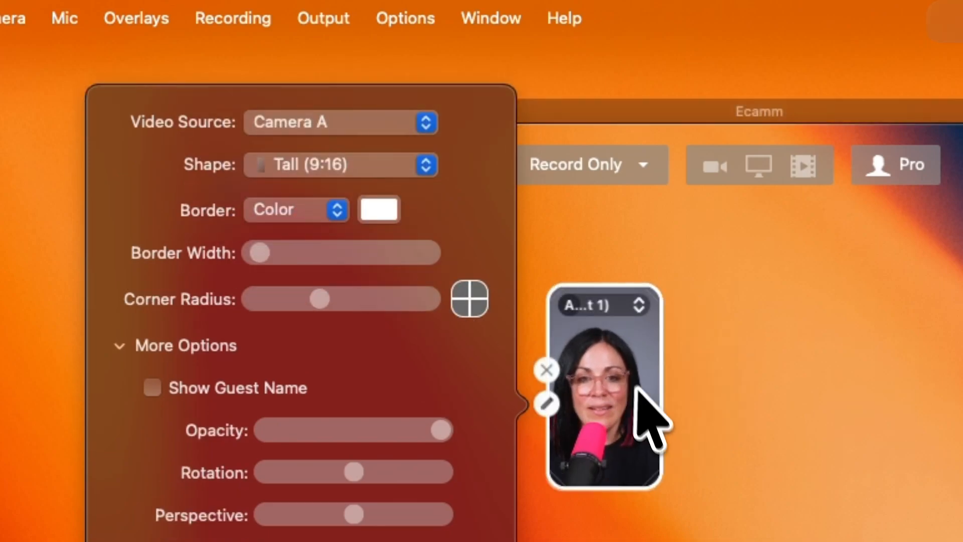
Enlarge the tall camera overlay to nearly the full canvas height and place it along the canvas's left edge.
left_click_drag(652, 478, 492, 263)
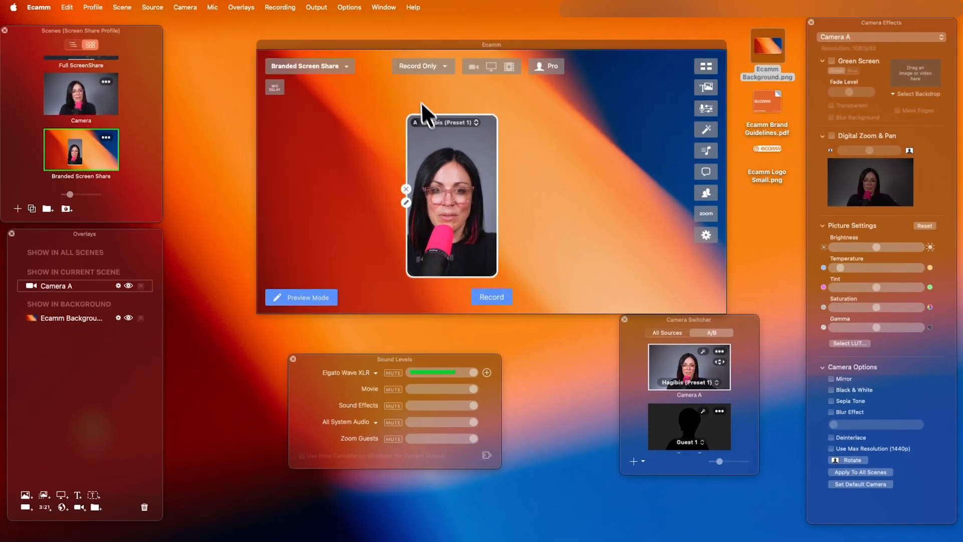
left_click_drag(408, 116, 375, 108)
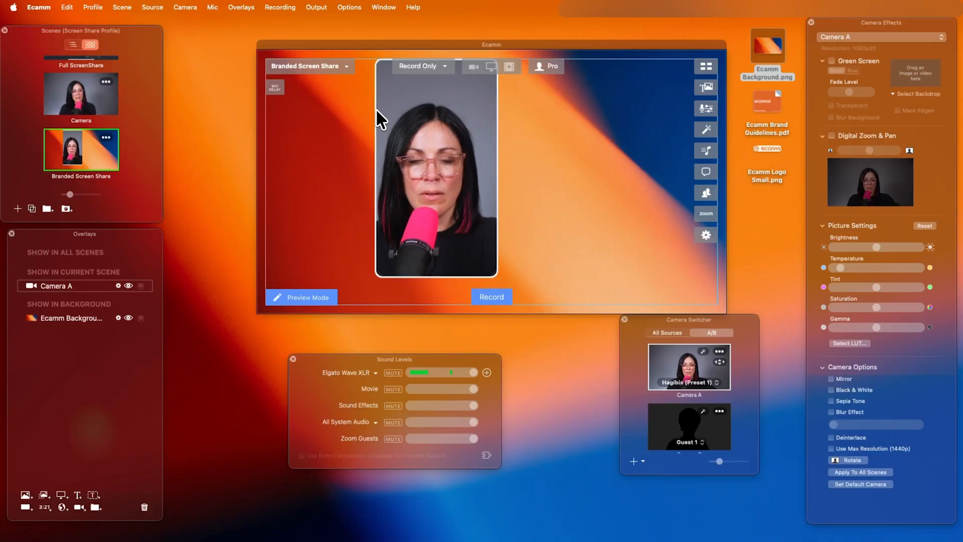
left_click_drag(475, 122, 363, 115)
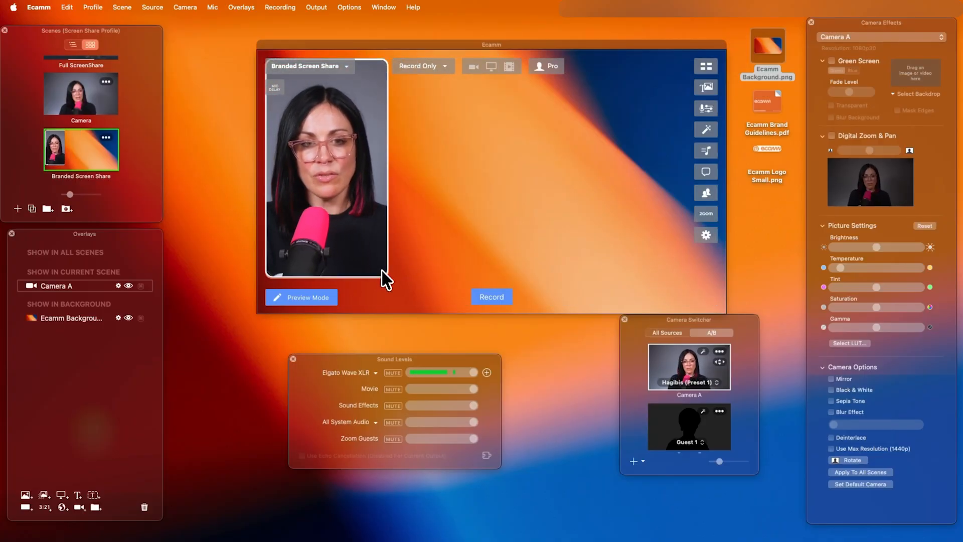
left_click_drag(381, 271, 395, 279)
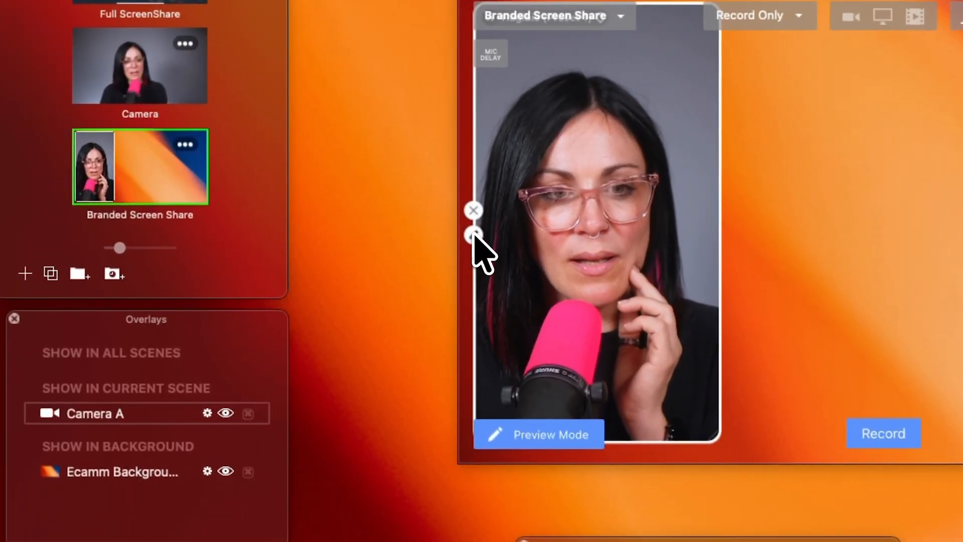
Turn on a shadow for the Camera A overlay, keeping its perspective centered.
left_click(265, 187)
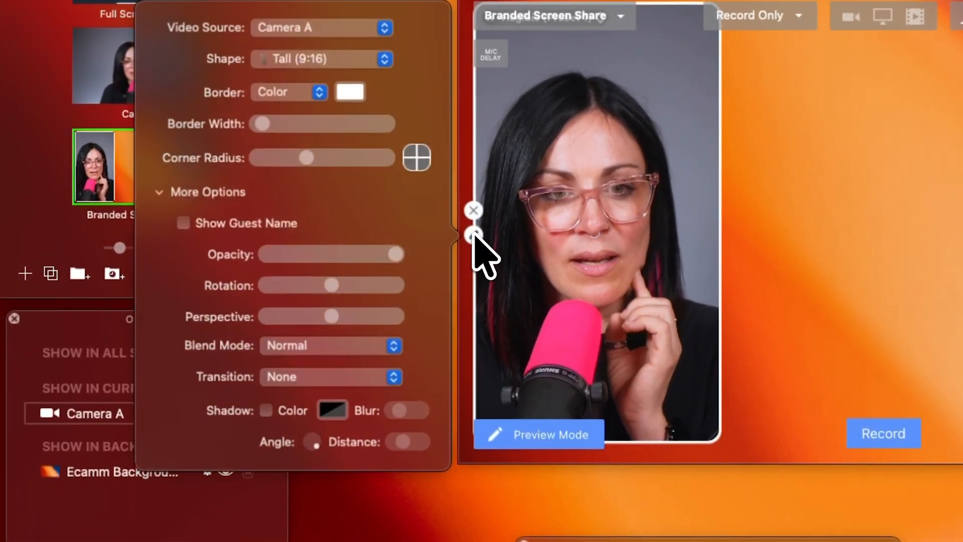
left_click(267, 409)
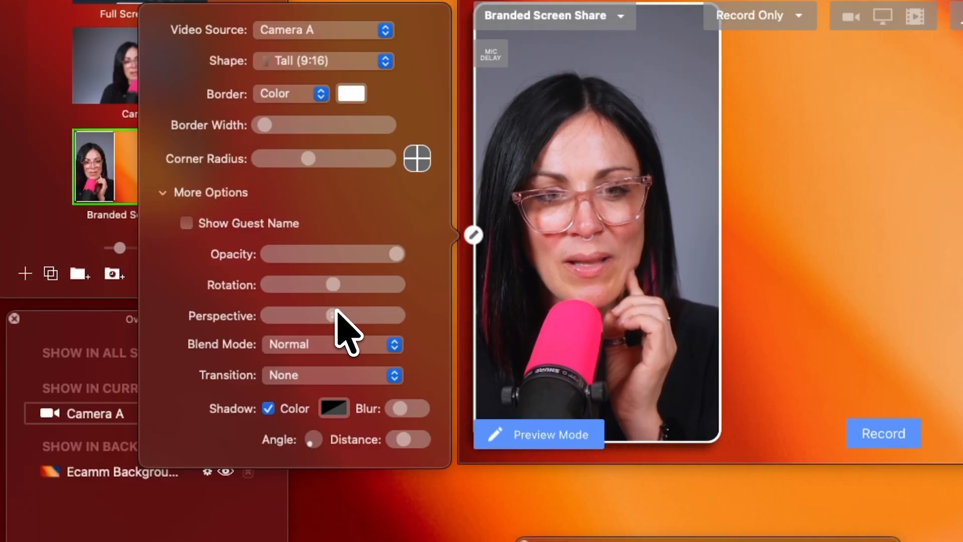
mouse_move(333, 315)
left_mouse_down()
mouse_move(346, 311)
mouse_move(336, 311)
left_mouse_up()
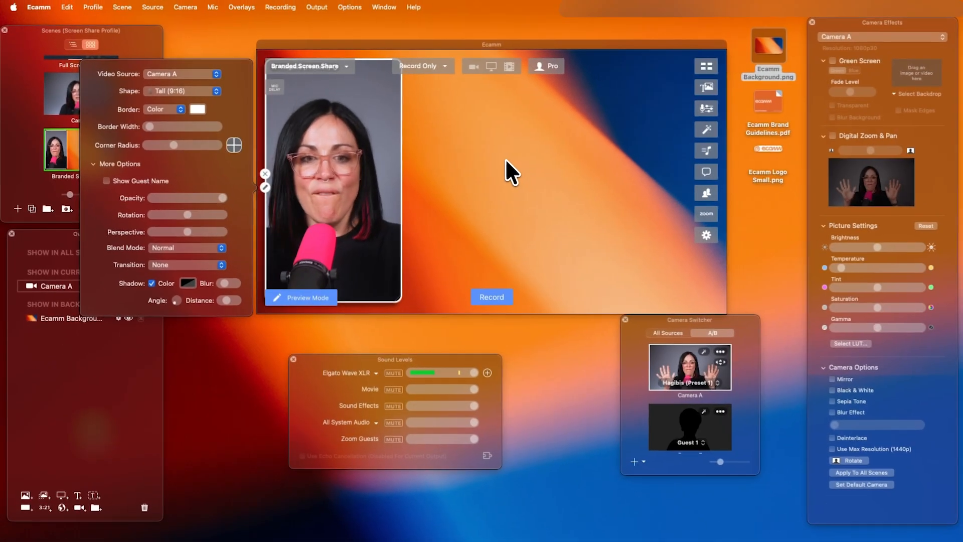
left_click(505, 158)
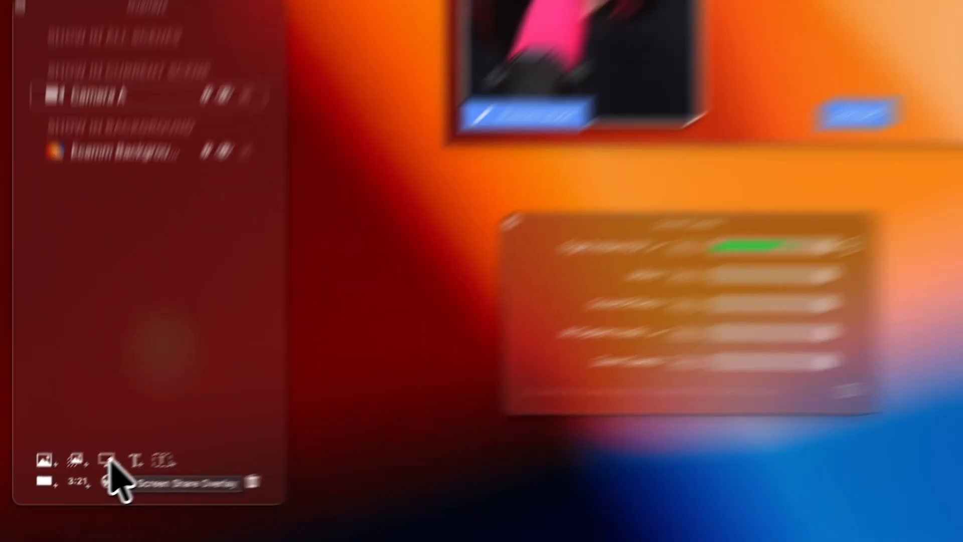
Add a Screen Share overlay to the scene and set it to show Safari.
left_click(152, 425)
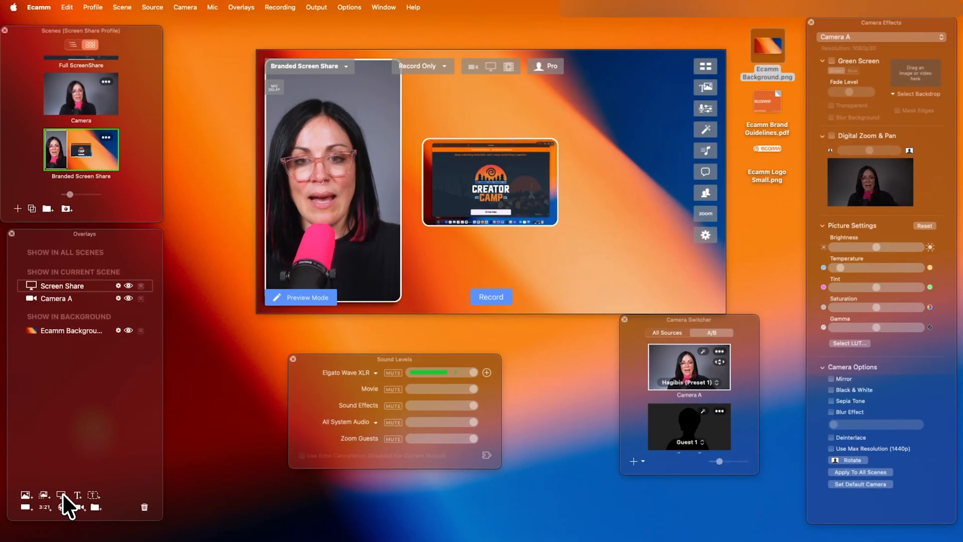
left_click_drag(518, 191, 524, 146)
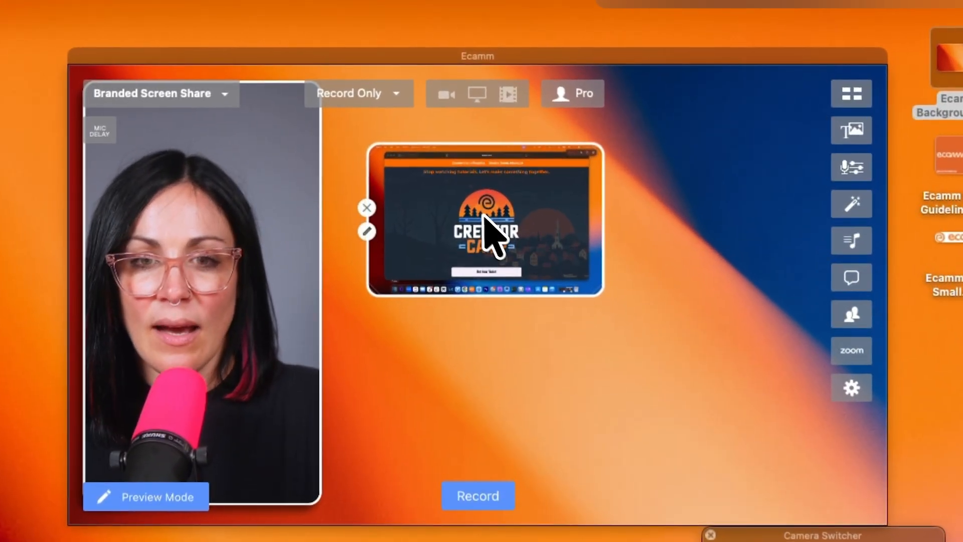
left_click(367, 231)
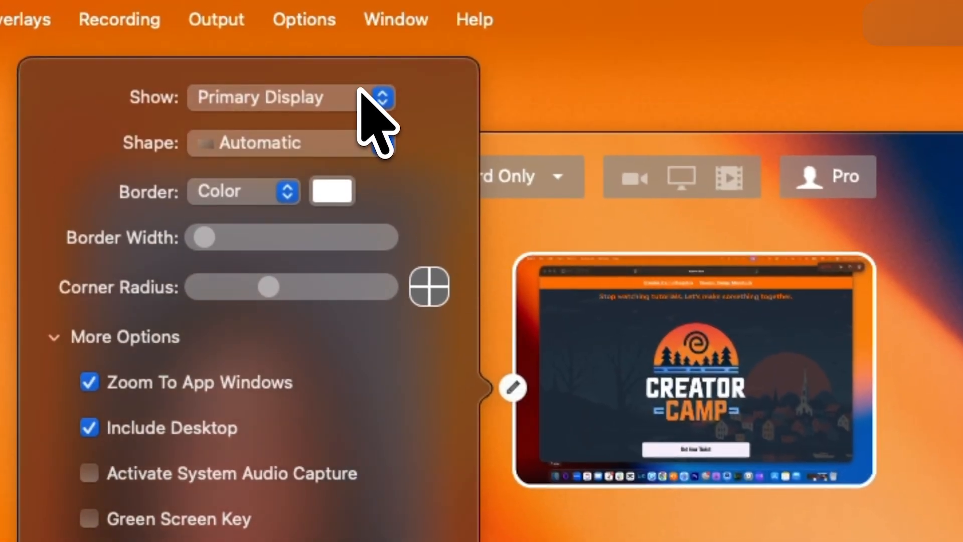
left_click(373, 108)
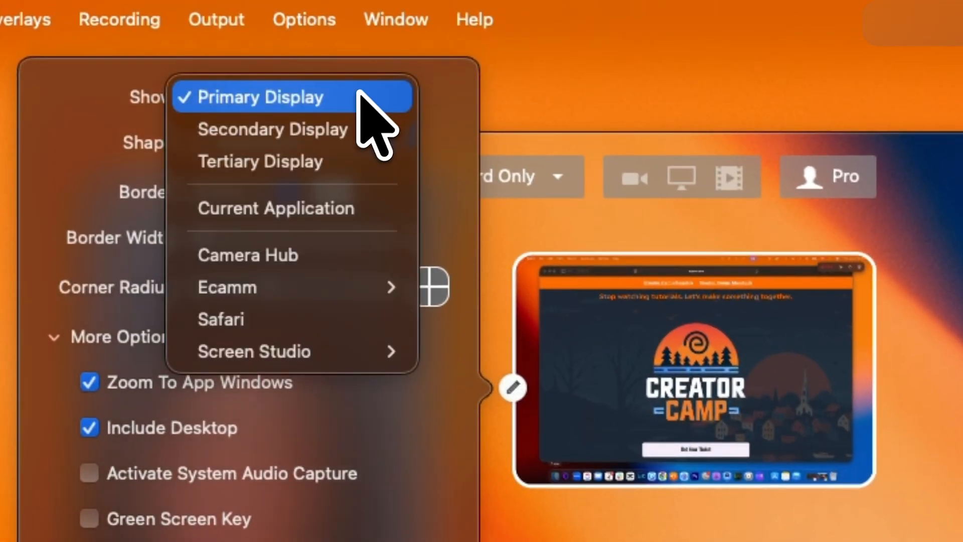
left_click(297, 318)
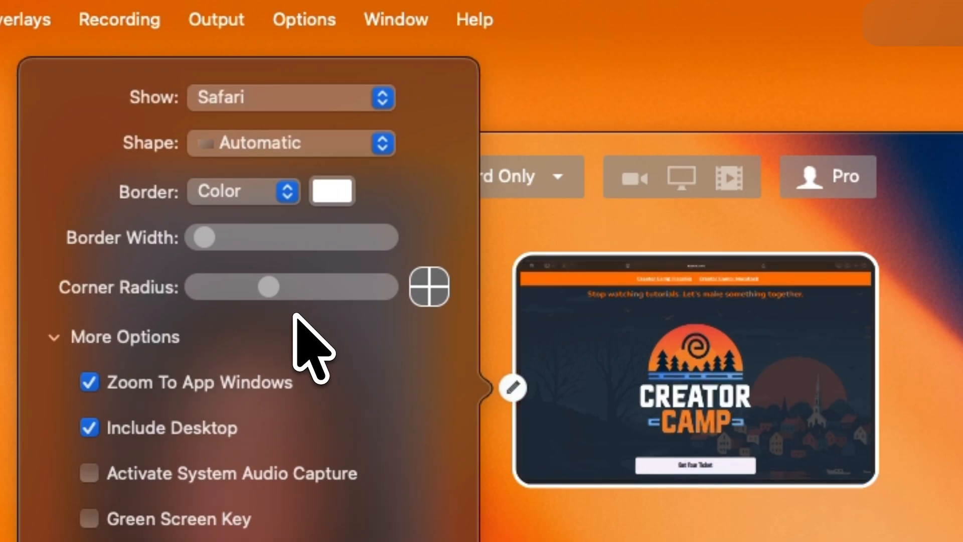
left_click(689, 316)
Place the Safari overlay beside the camera, enlarge it to fill the remaining canvas width, and center it vertically.
left_click_drag(723, 340, 690, 259)
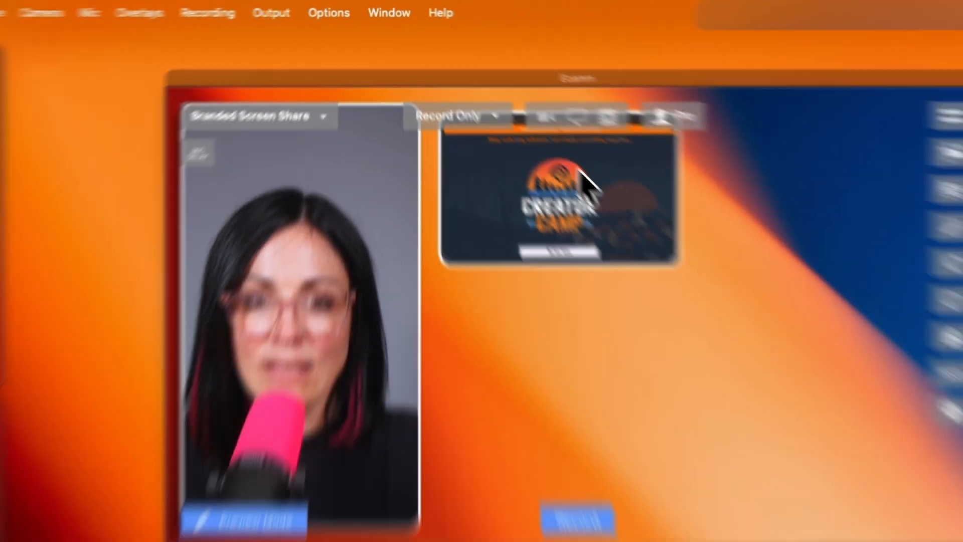
left_click_drag(579, 169, 573, 162)
left_click_drag(666, 245, 730, 287)
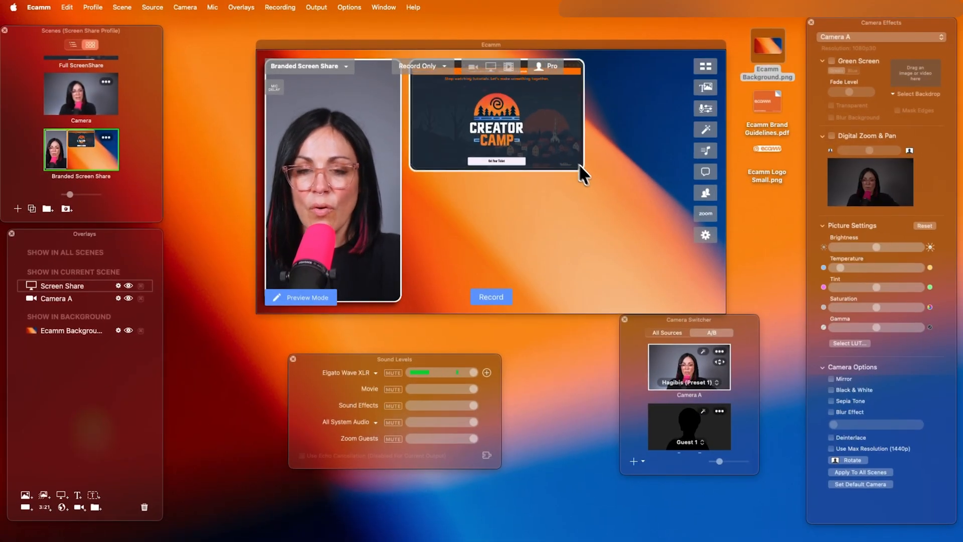
left_click_drag(578, 163, 712, 255)
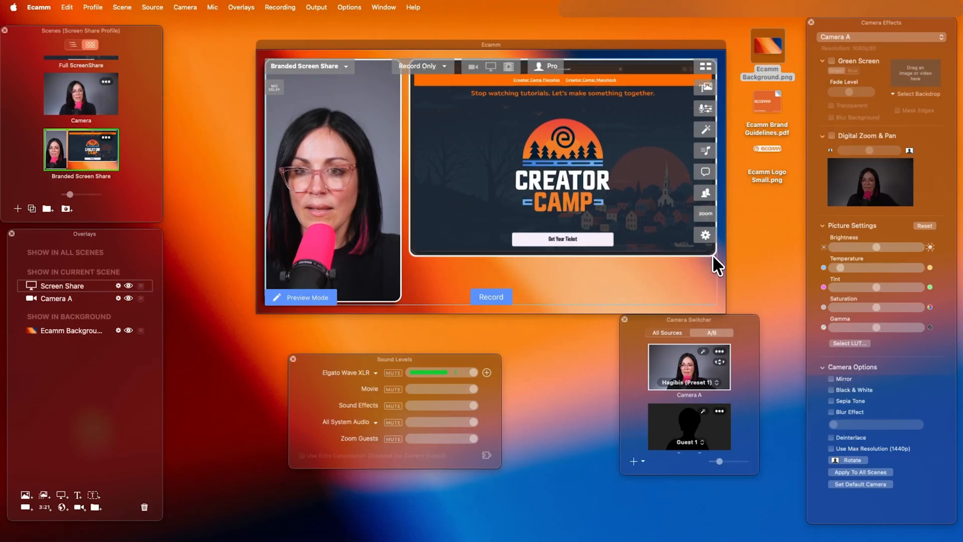
left_click_drag(627, 178, 628, 190)
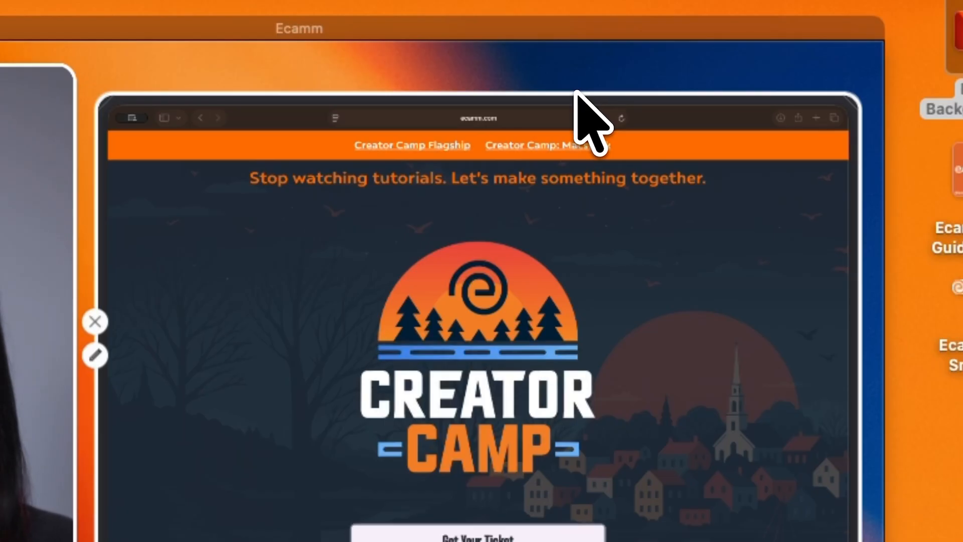
Crop the browser toolbar and side edges off the Safari overlay and move it up near the canvas's top.
left_click_drag(576, 95, 575, 123)
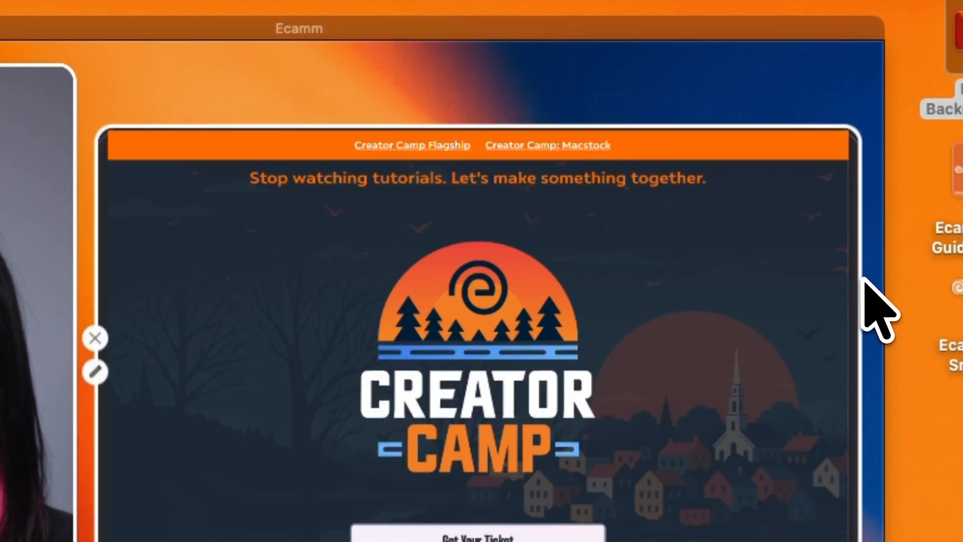
left_click_drag(863, 279, 844, 281)
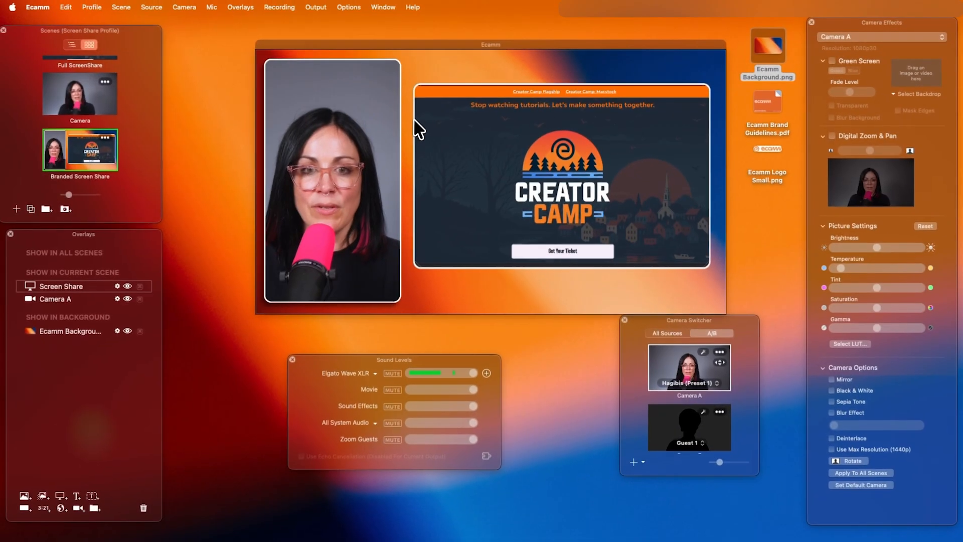
left_click_drag(590, 135, 592, 112)
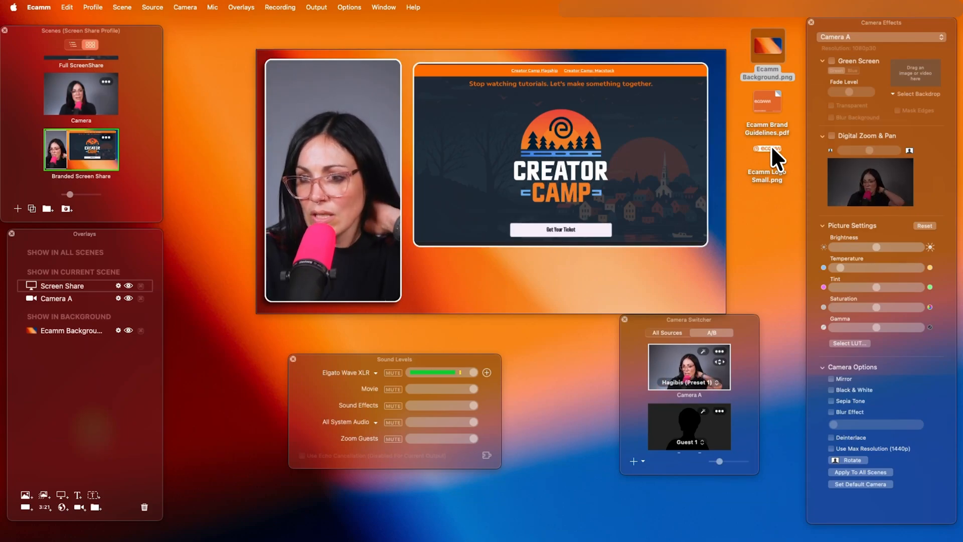
Add Ecamm Logo Small.png as an overlay in the lower-right corner of the canvas, below the Safari share.
left_click_drag(771, 149, 647, 291)
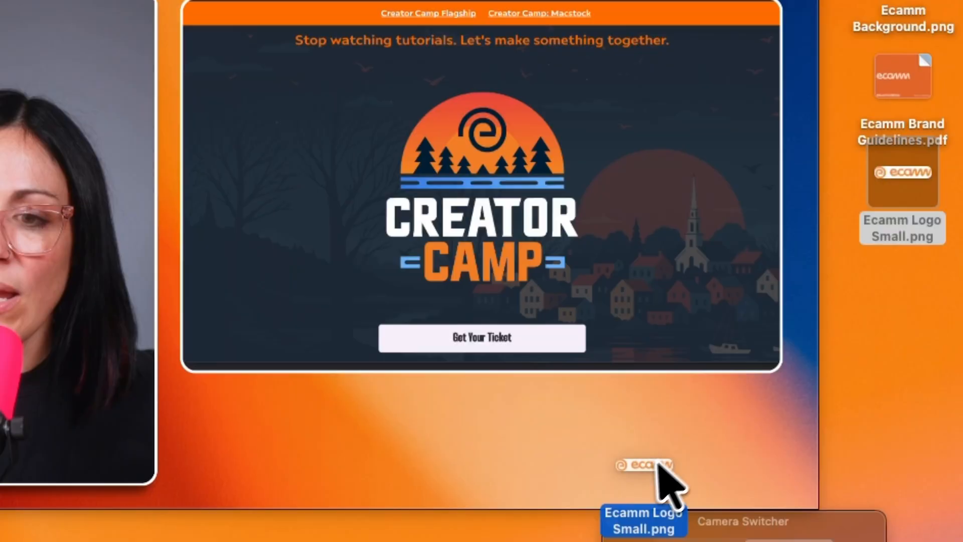
left_click_drag(658, 464, 641, 451)
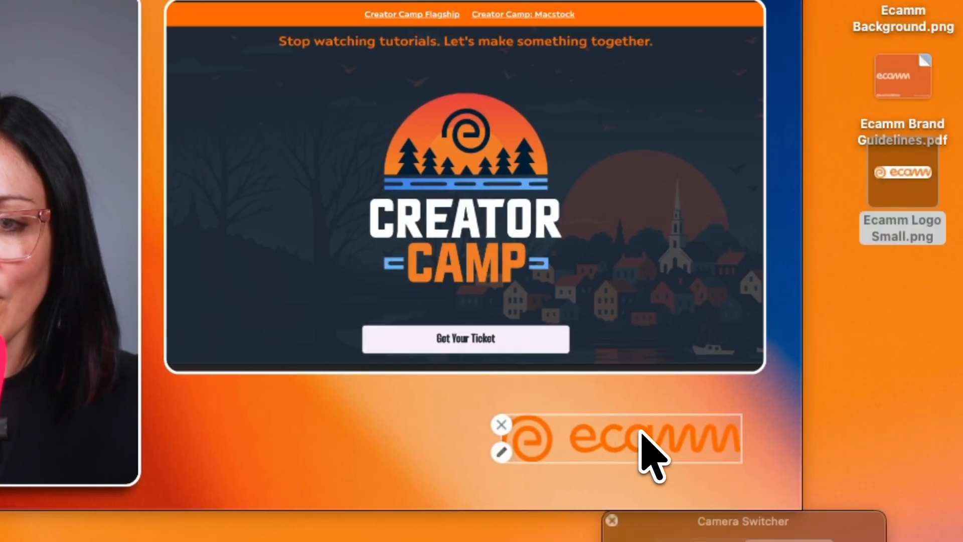
left_click_drag(640, 443, 664, 466)
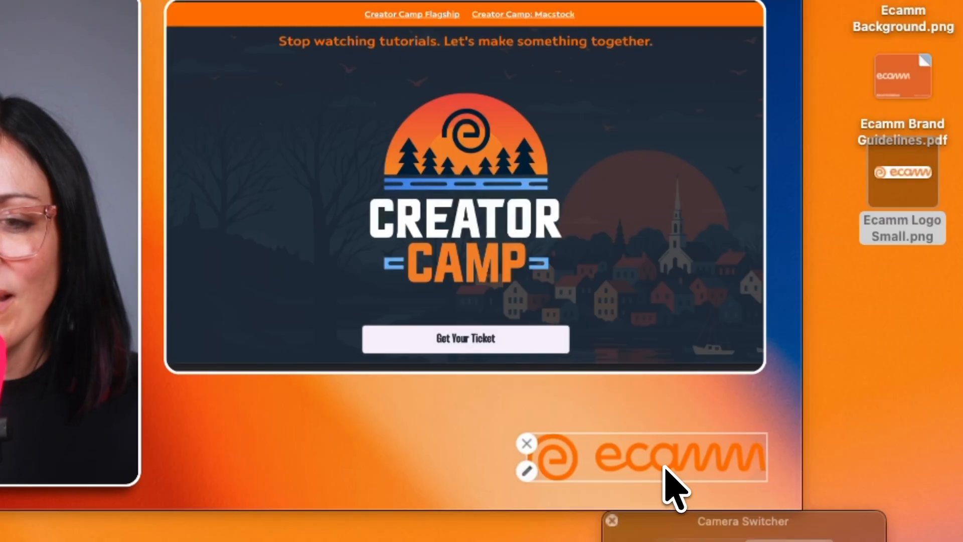
Turn on a shadow for the Ecamm logo overlay and reduce its distance and blur.
double_click(665, 467)
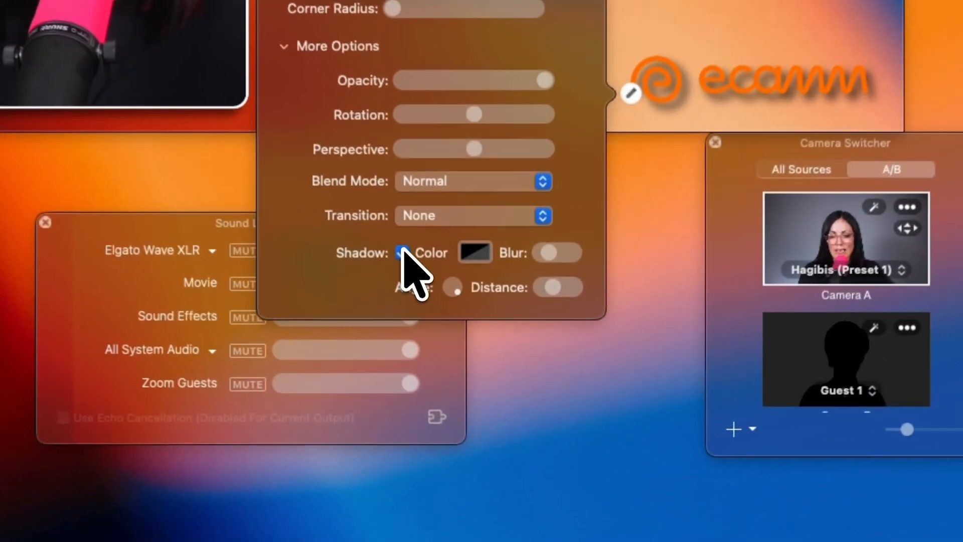
left_click(470, 374)
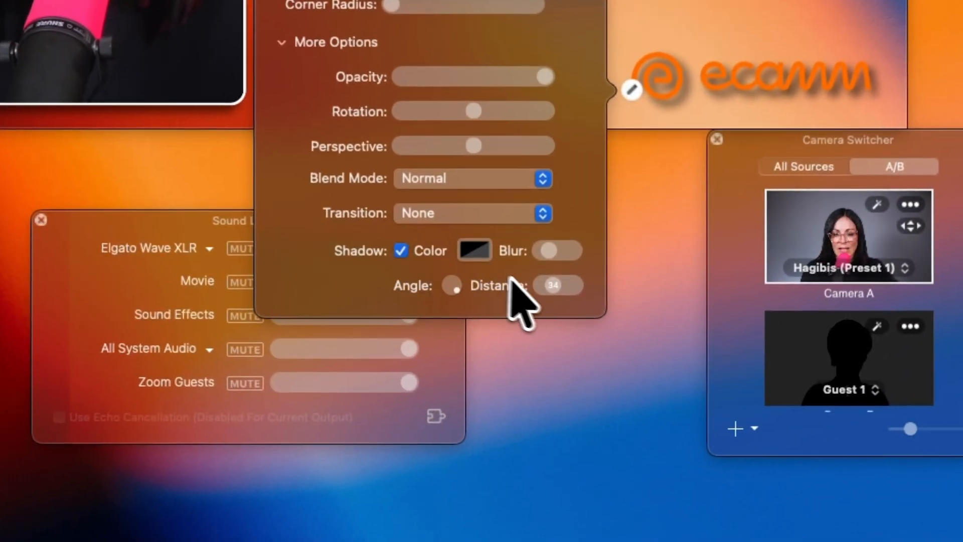
left_click_drag(553, 284, 545, 284)
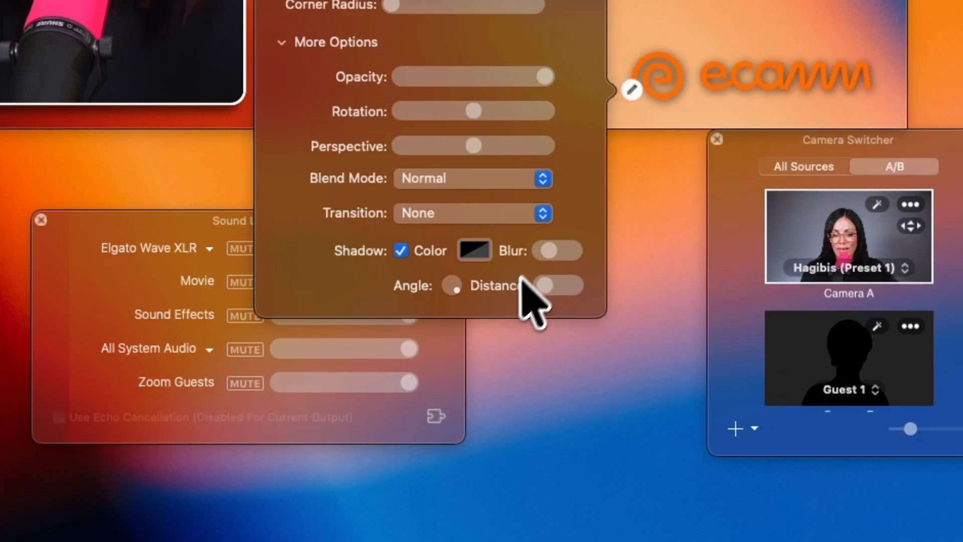
left_click_drag(550, 248, 542, 248)
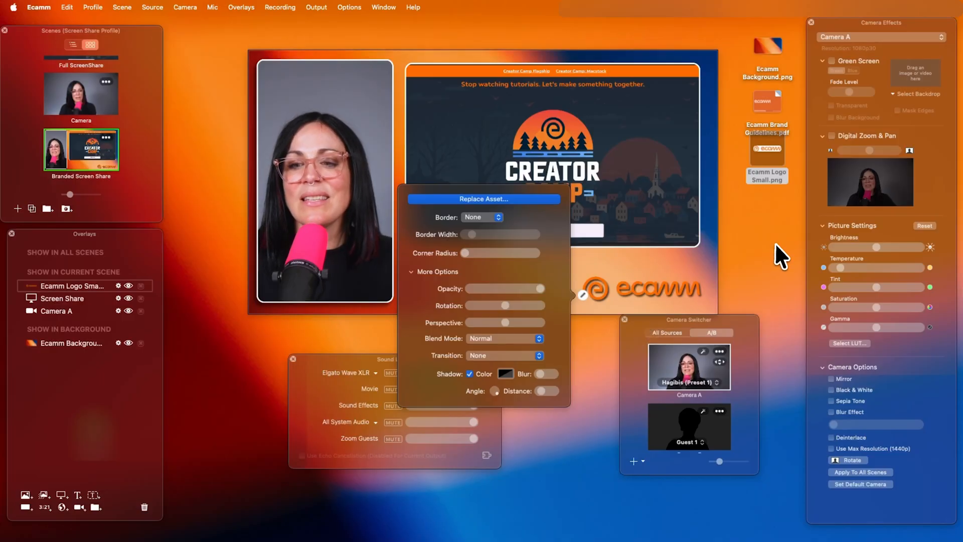
left_click(636, 290)
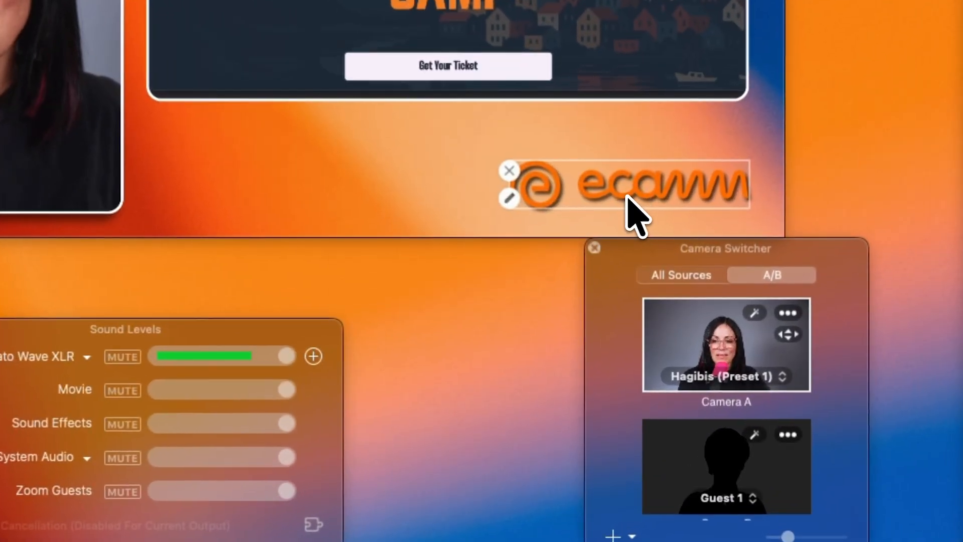
Set the Ecamm logo overlay's transition to Fly In From Right.
double_click(636, 211)
left_click(377, 324)
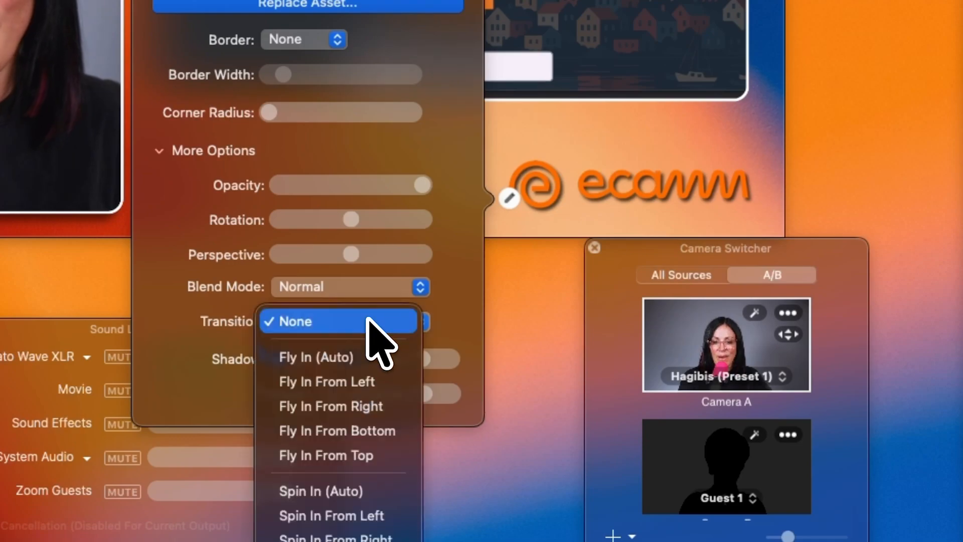
left_click(386, 404)
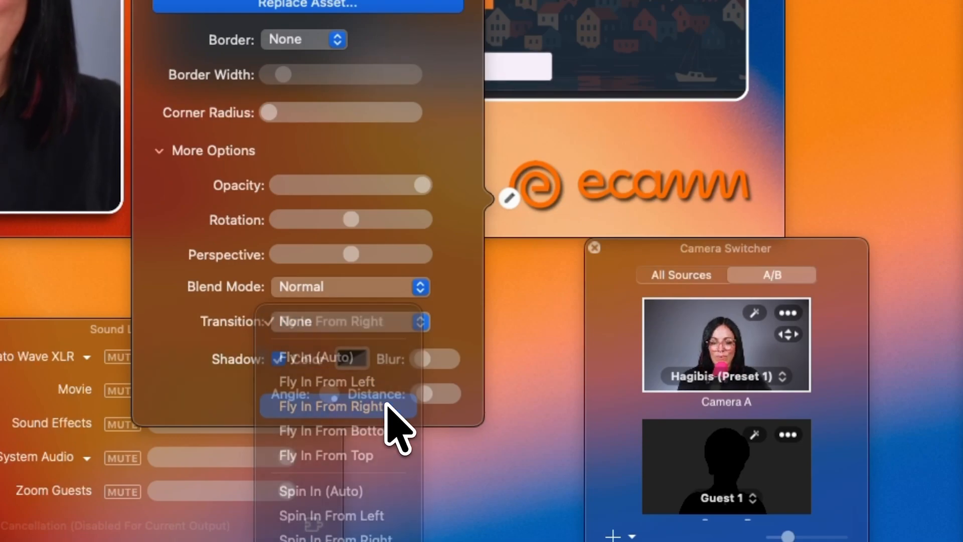
left_click(588, 139)
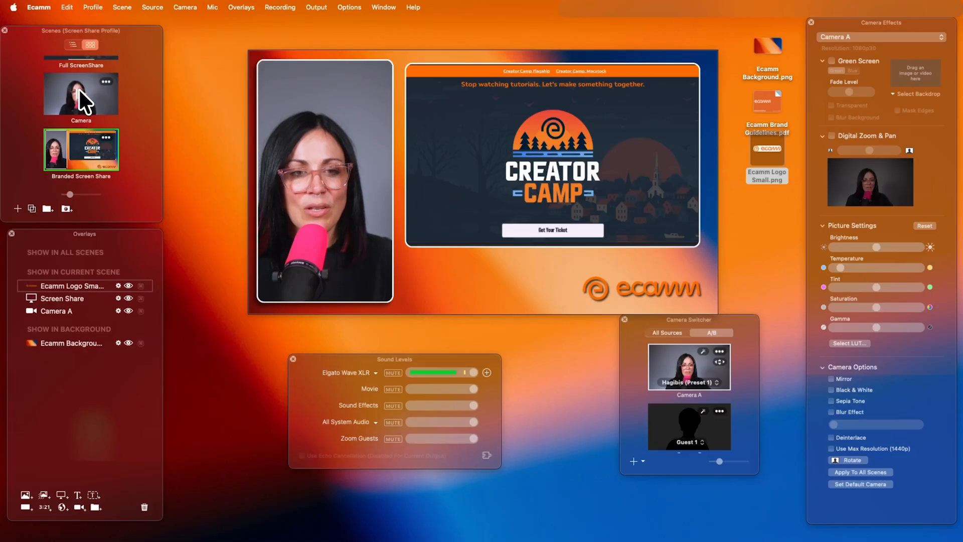
Switch between the Camera, Branded Screen Share and Full ScreenShare scenes to preview them, ending on Camera.
left_click(79, 89)
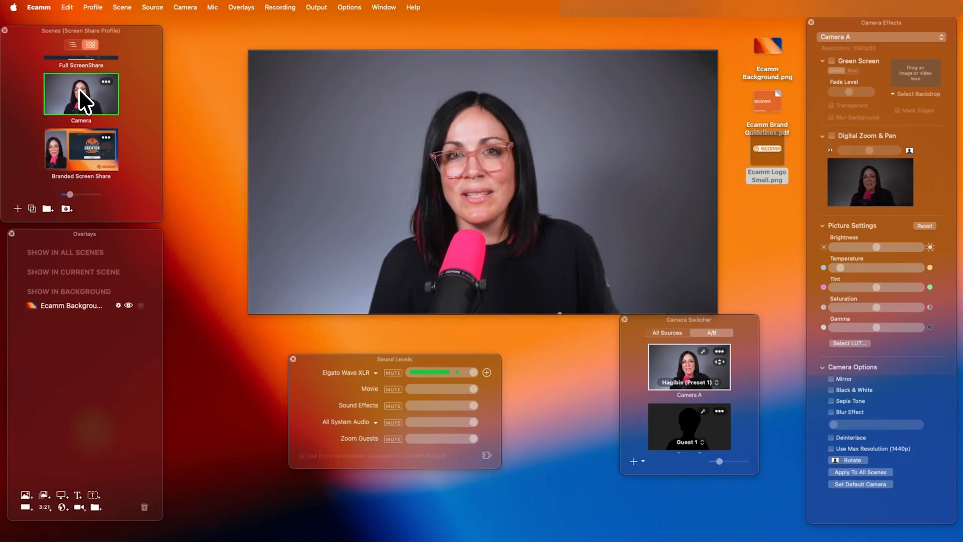
left_click(82, 149)
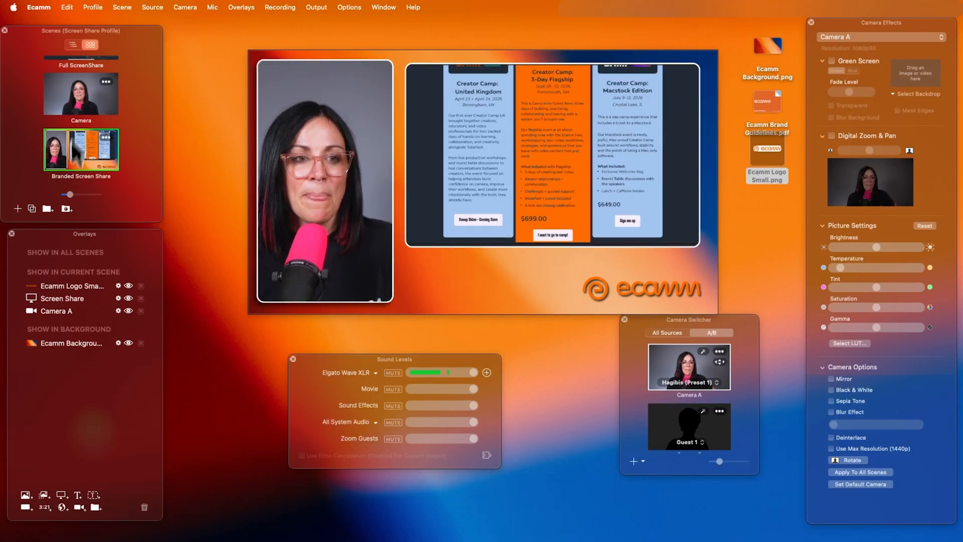
left_click(81, 94)
scroll(80, 94, "up", 2)
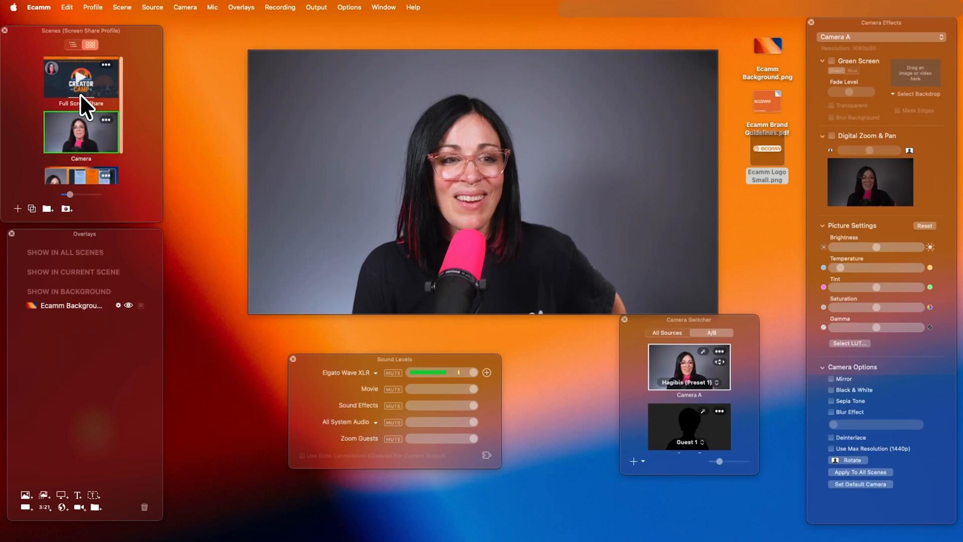
left_click(83, 75)
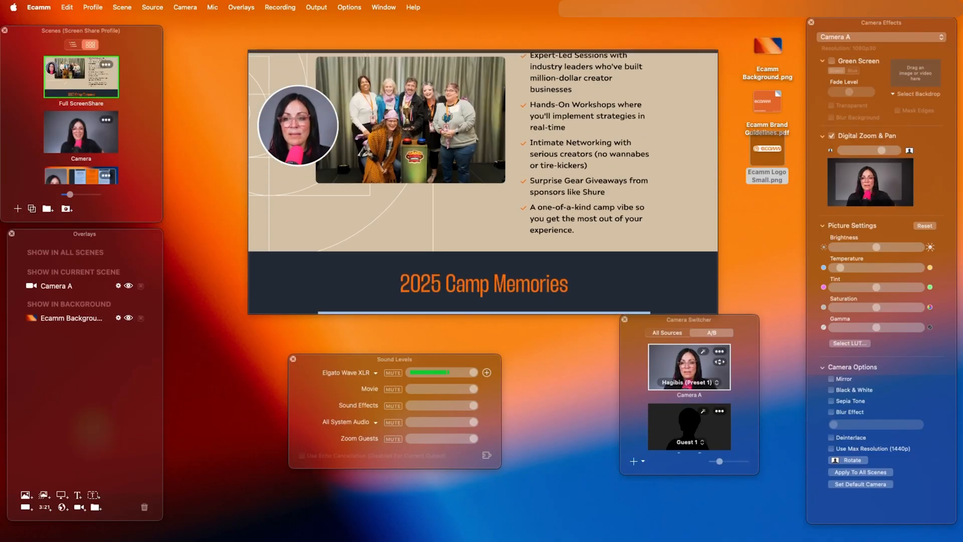
left_click(81, 136)
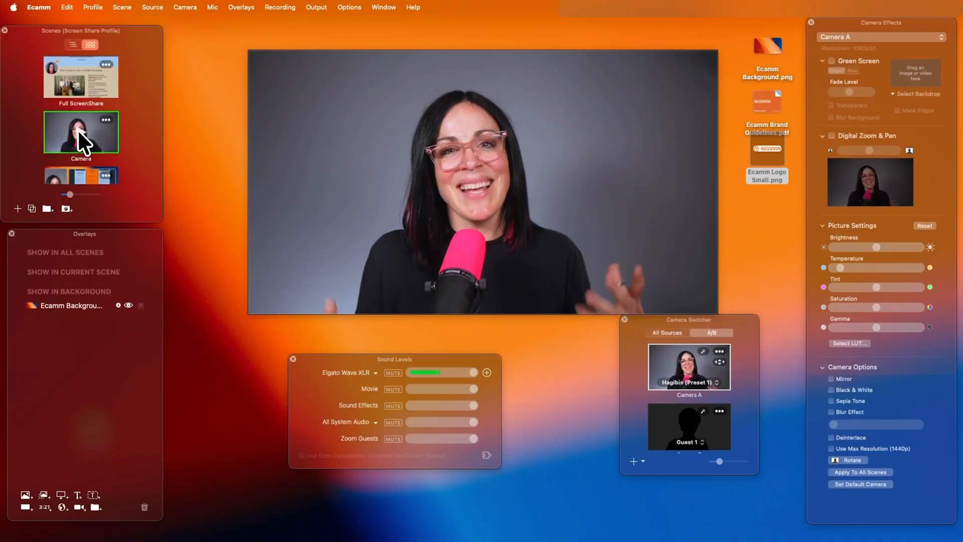